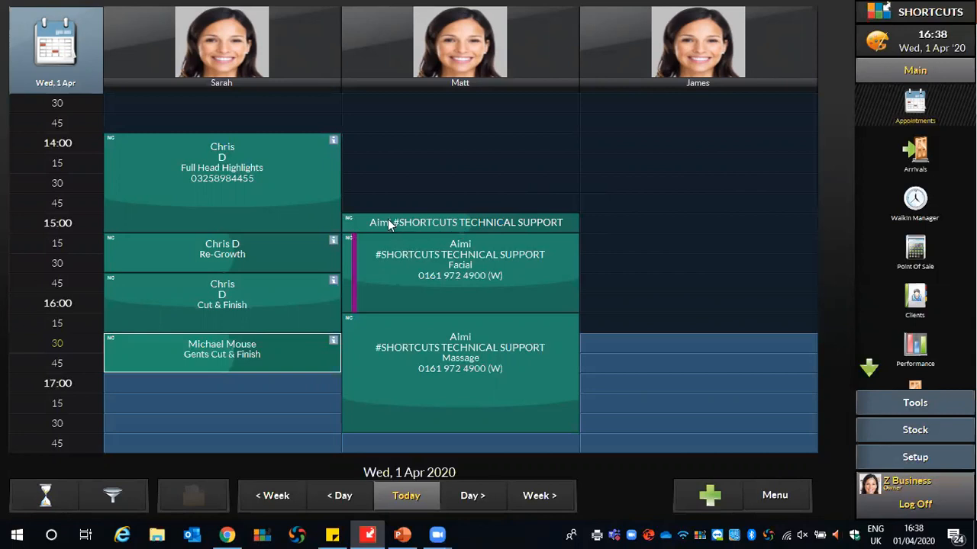
- Move the client's Gents Cut & Finish from 16:30 Wed 1 Apr to the 10:00 slot on Thu 2 Apr
right_click(294, 333)
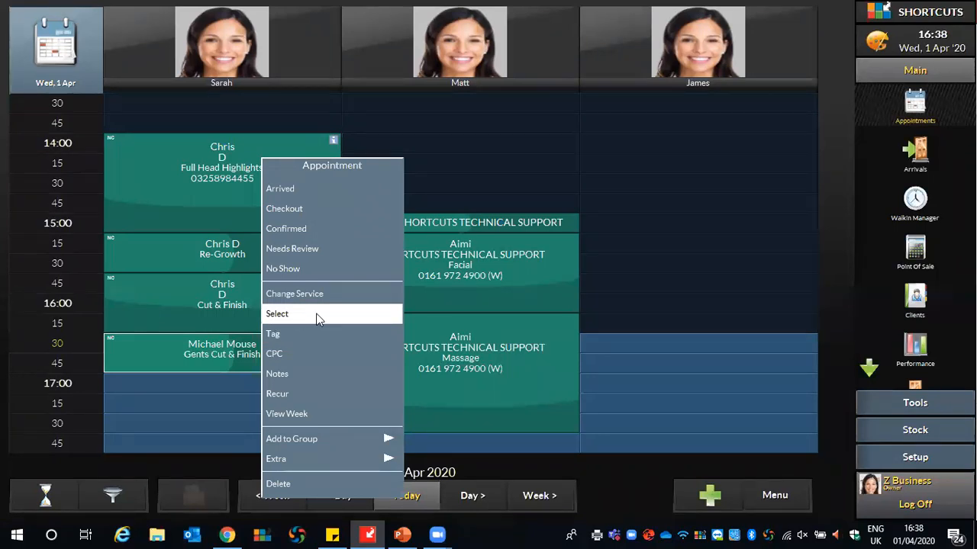
click(318, 315)
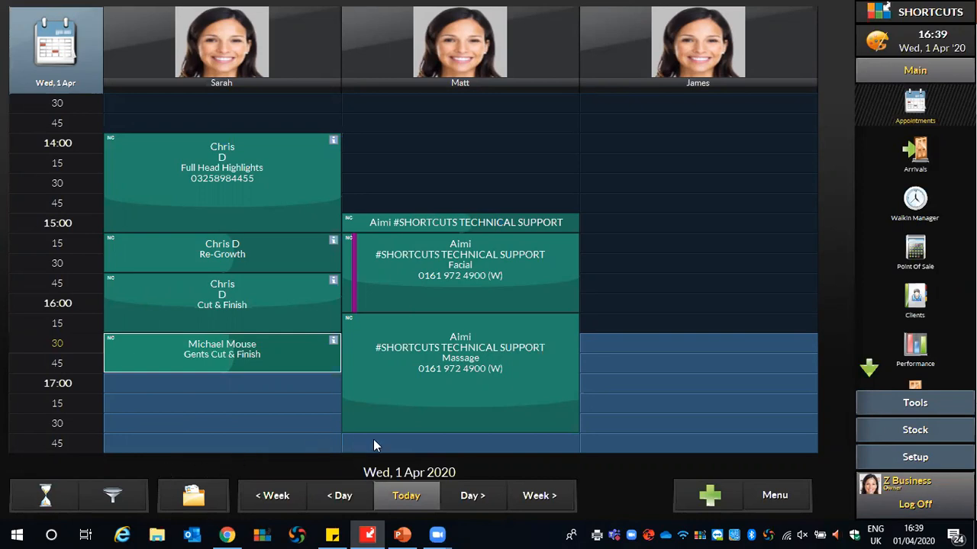
click(468, 496)
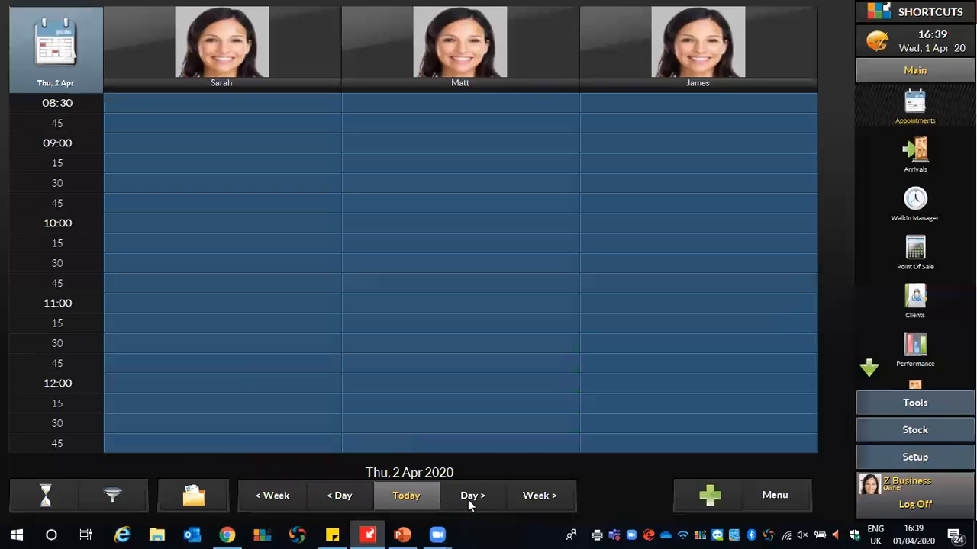
click(193, 498)
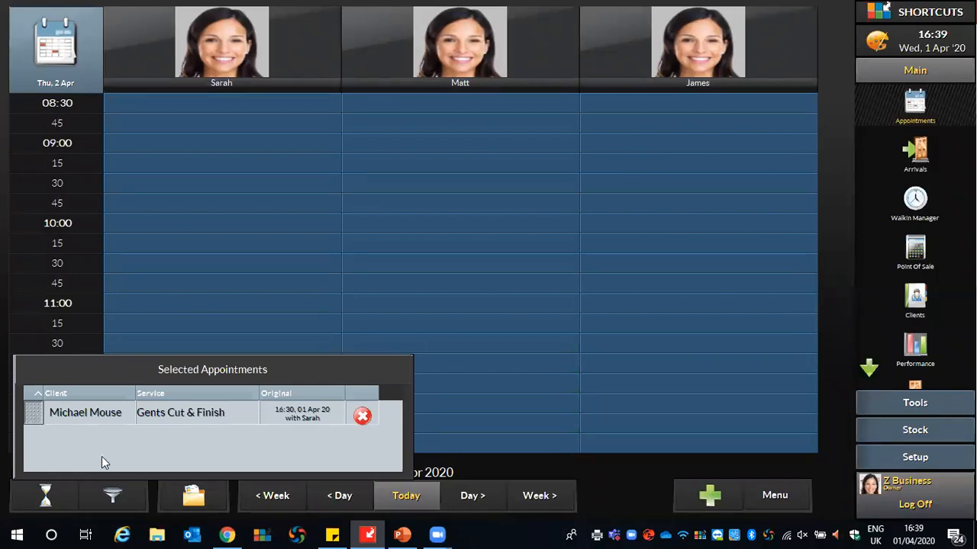
drag(43, 413, 120, 224)
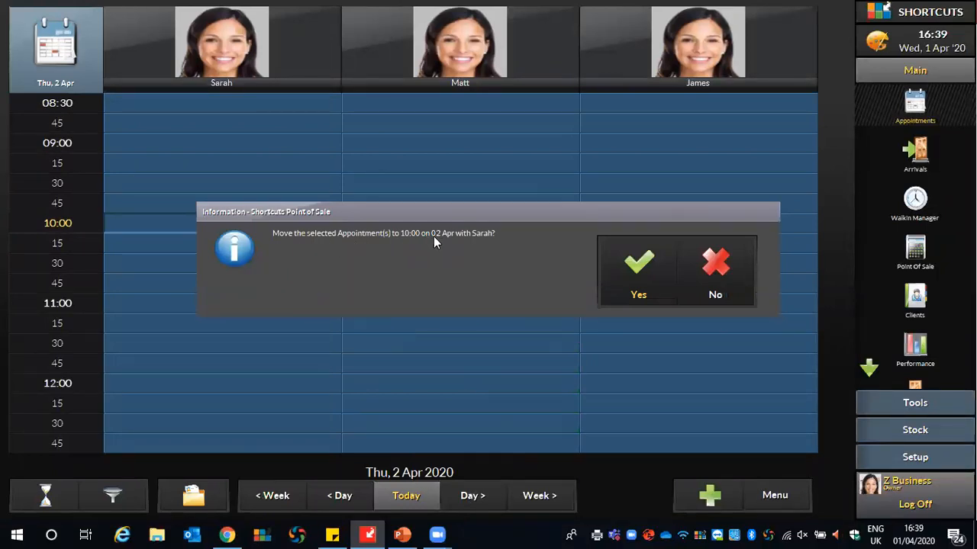
click(645, 264)
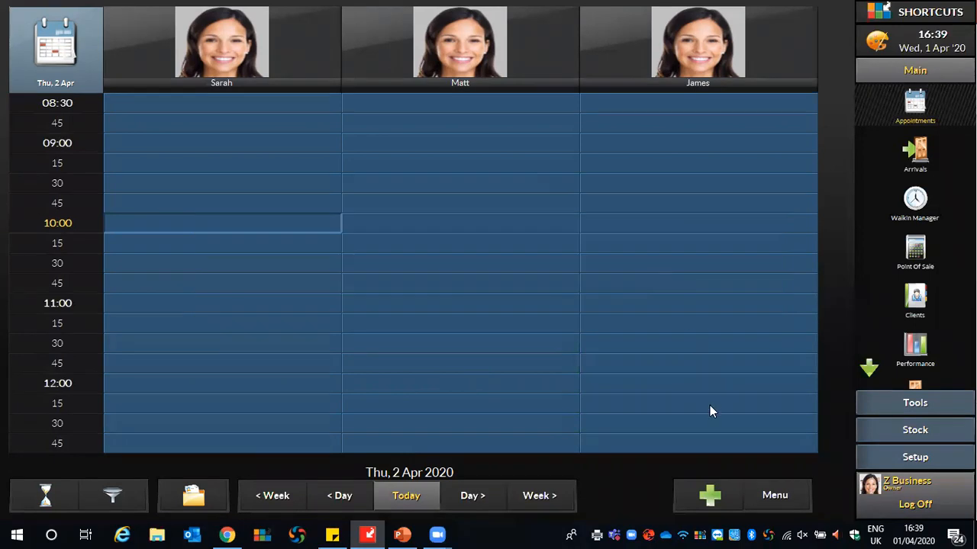
click(392, 494)
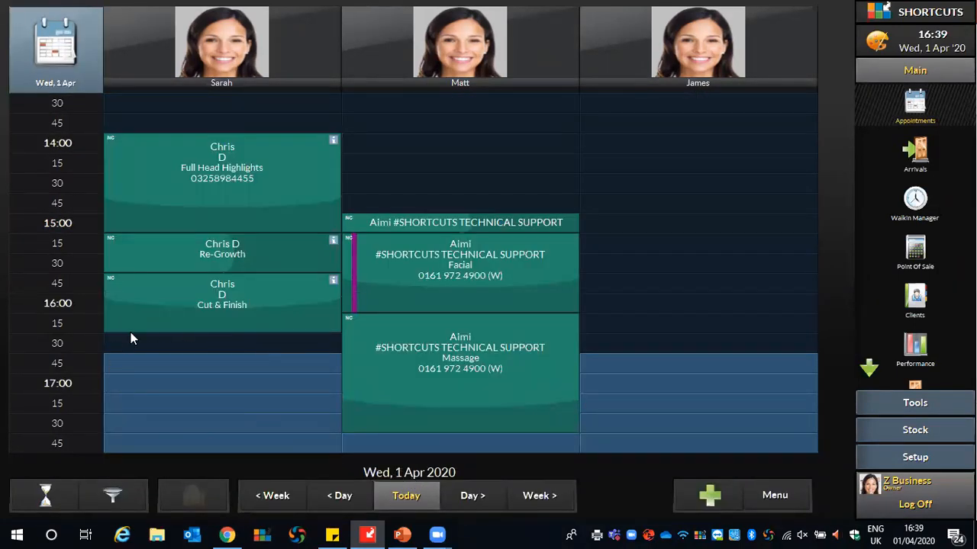
- Move the Gents Cut & Finish from 10:00 Thu 2 Apr back to 16:30 on Wed 1 Apr
click(471, 495)
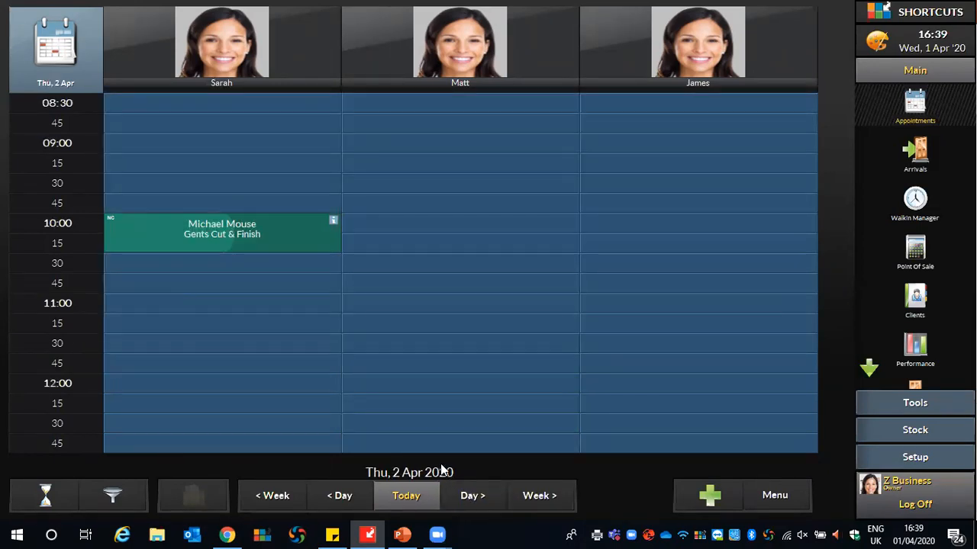
right_click(169, 229)
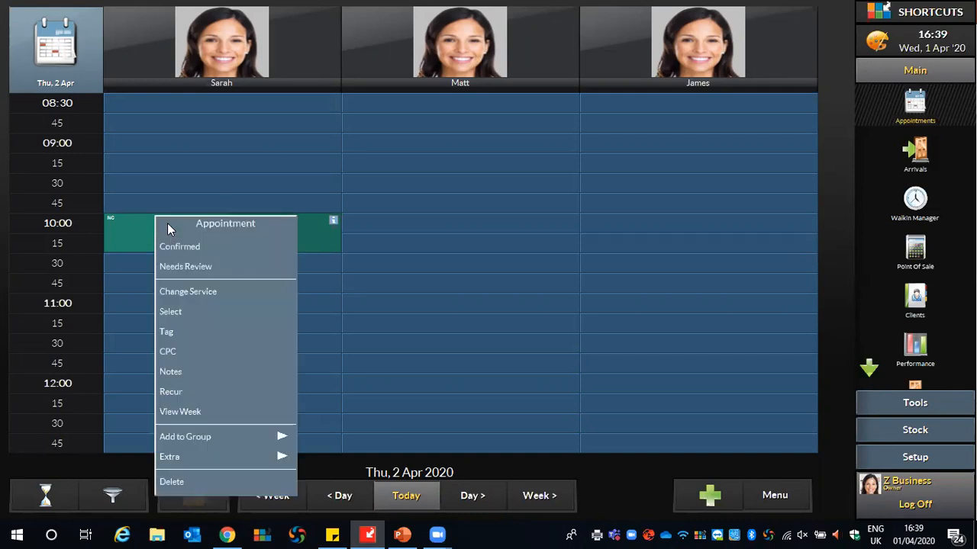
click(173, 313)
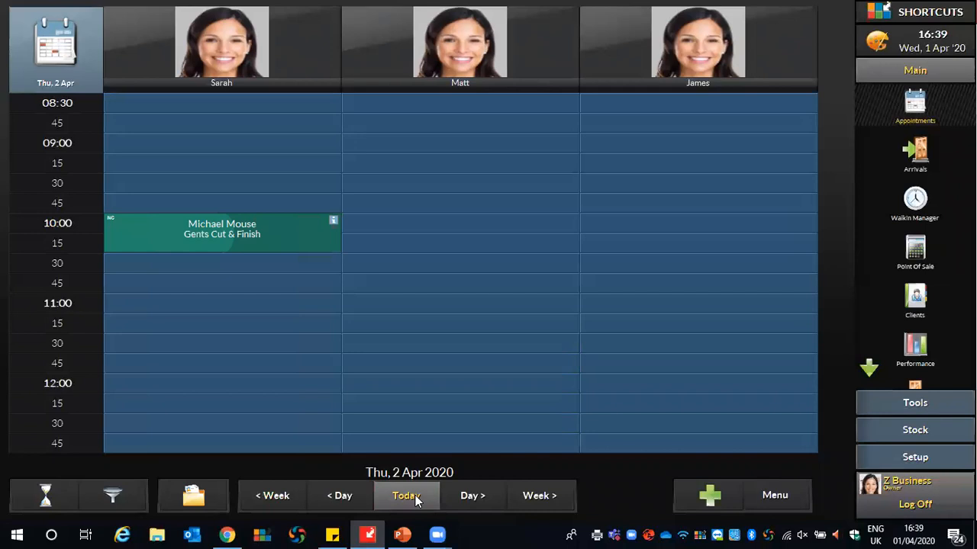
click(415, 495)
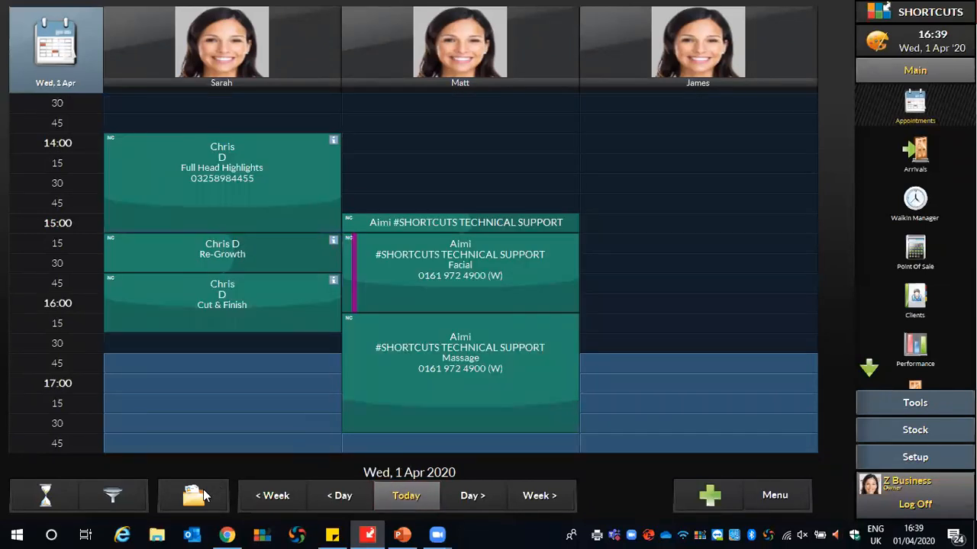
click(203, 489)
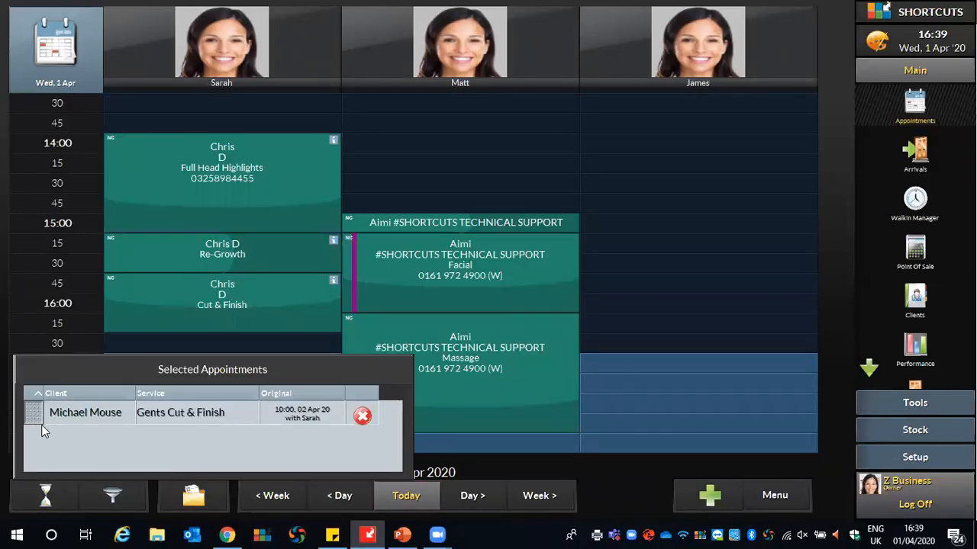
drag(42, 431, 133, 353)
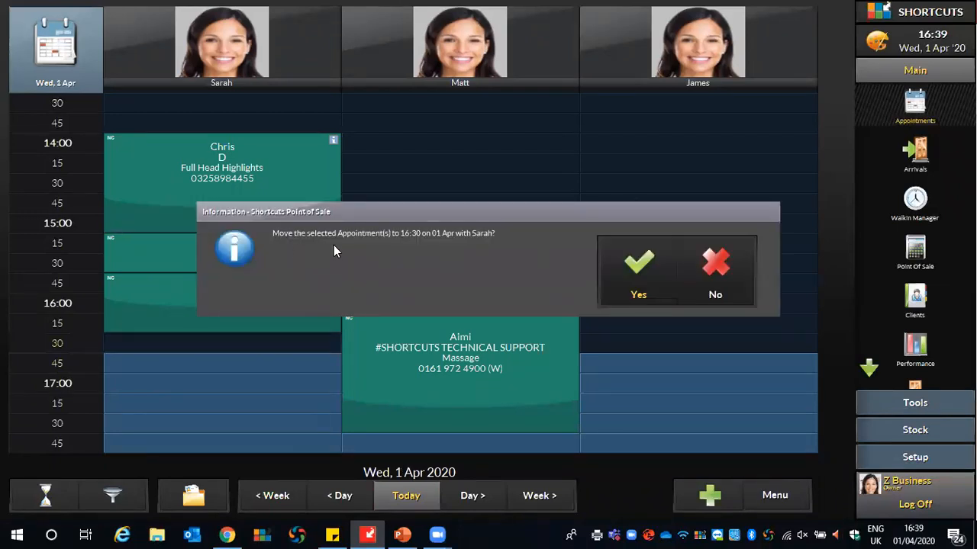
click(602, 280)
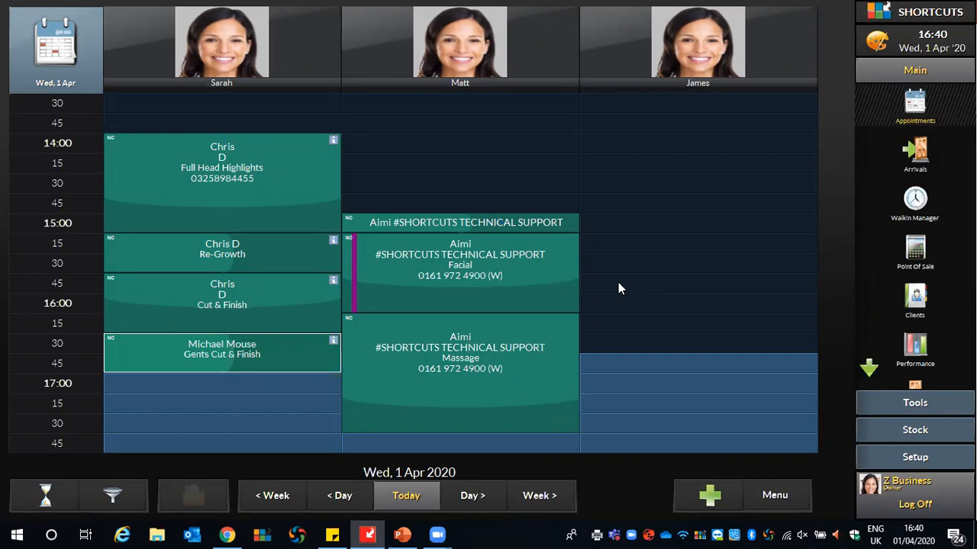
- Bring up the options menu for the Gents Cut & Finish booking in the 16:30 slot
right_click(127, 348)
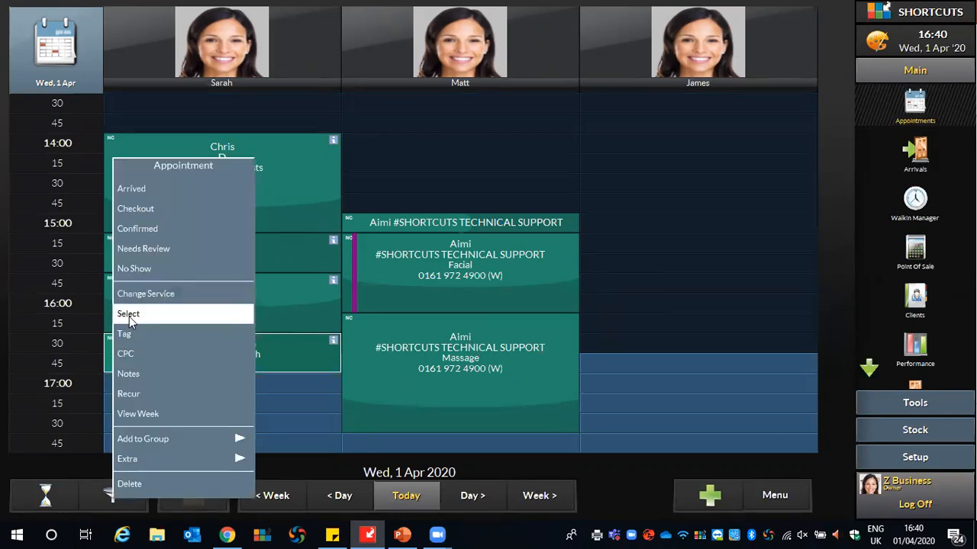
- Make the Gents Cut & Finish recur weekly from Wed 8 Apr until Wed 29 Apr
click(157, 398)
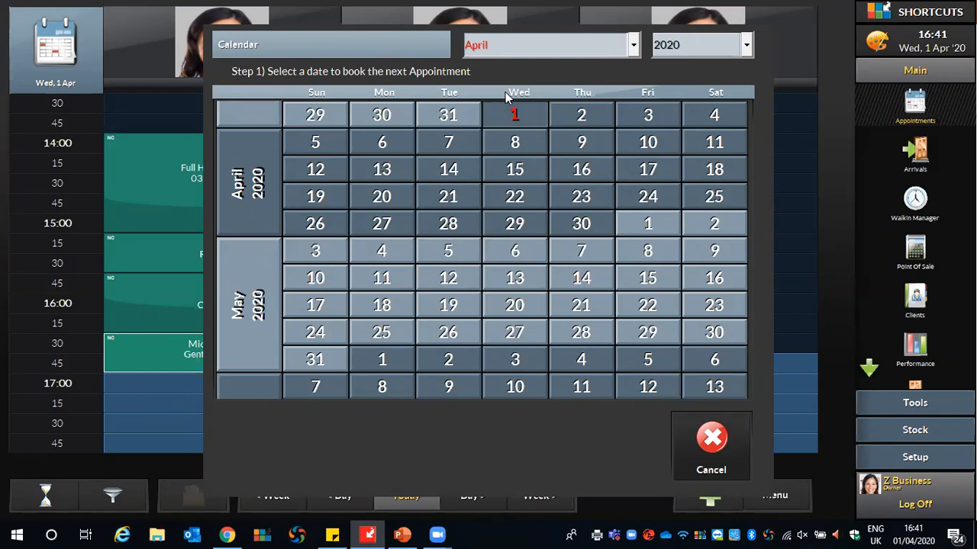
click(514, 144)
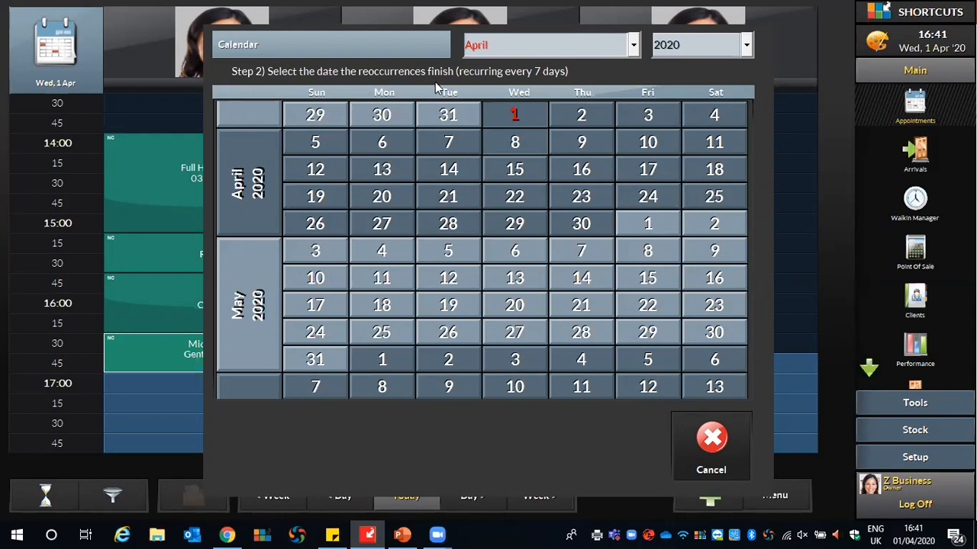
click(511, 231)
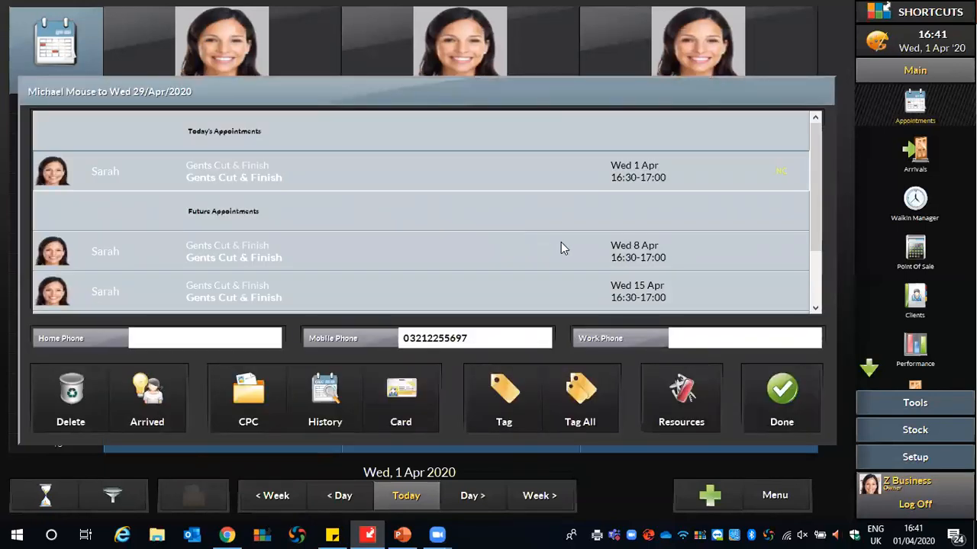
- Review the future bookings in the client's appointment list, then close the list
drag(815, 191, 818, 237)
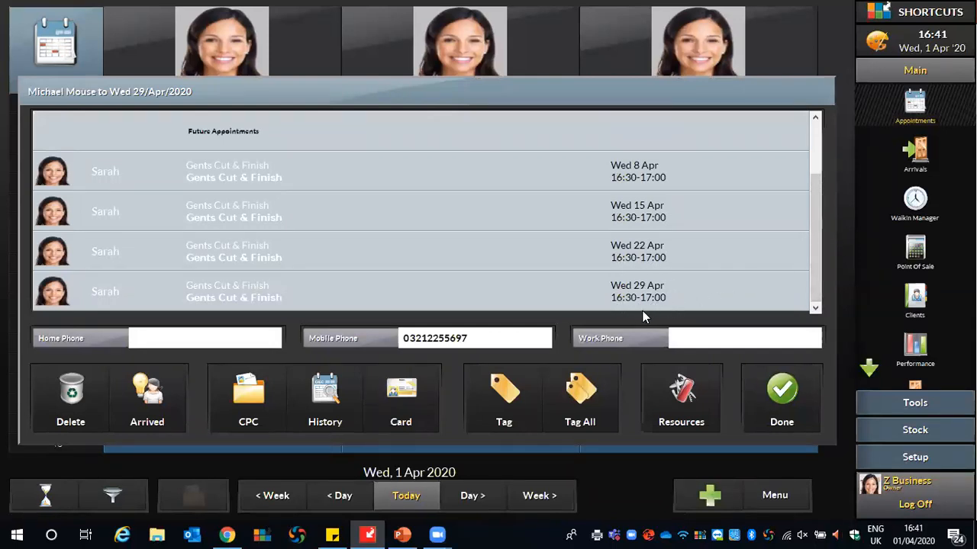
click(763, 398)
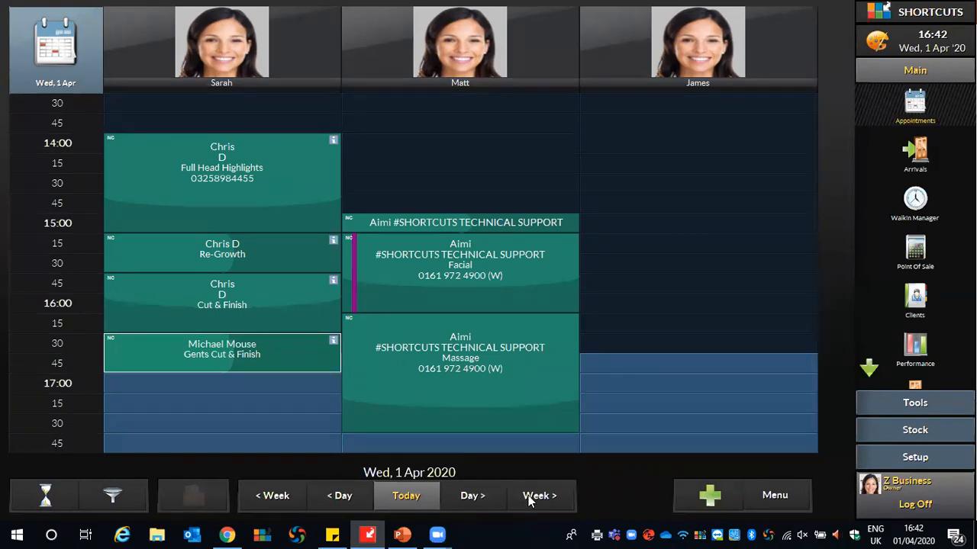
- Delete only the Wed 8 Apr occurrence with no reason given, then return the book to today
click(532, 499)
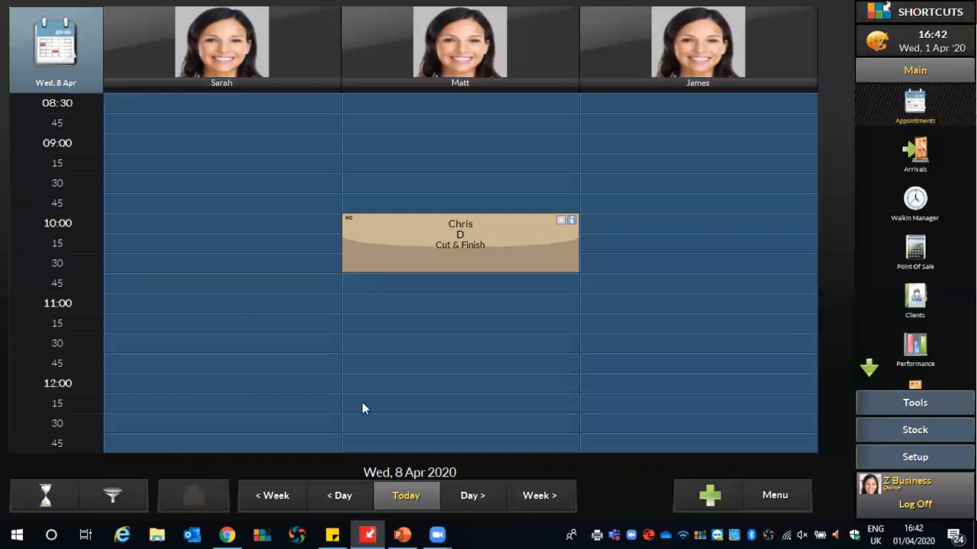
scroll(515, 370, down, 5)
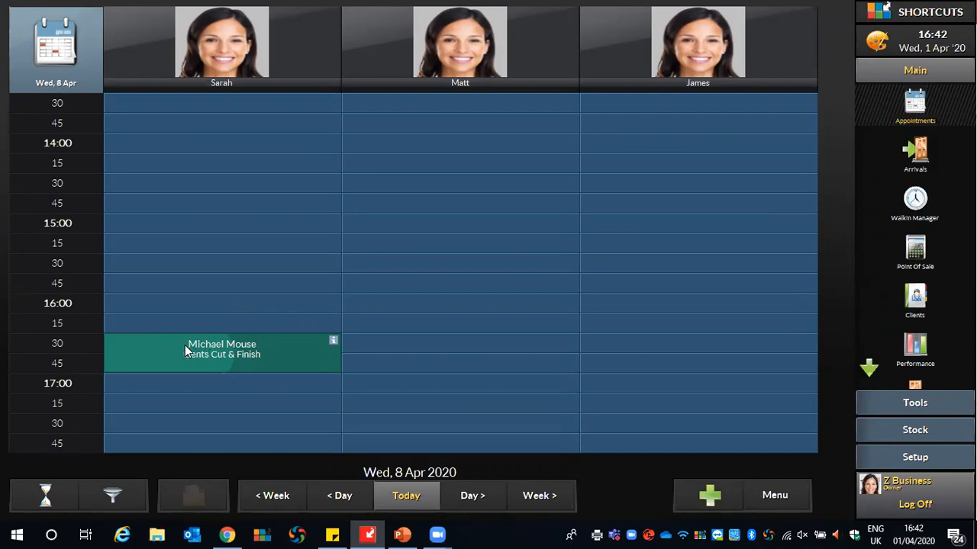
click(187, 350)
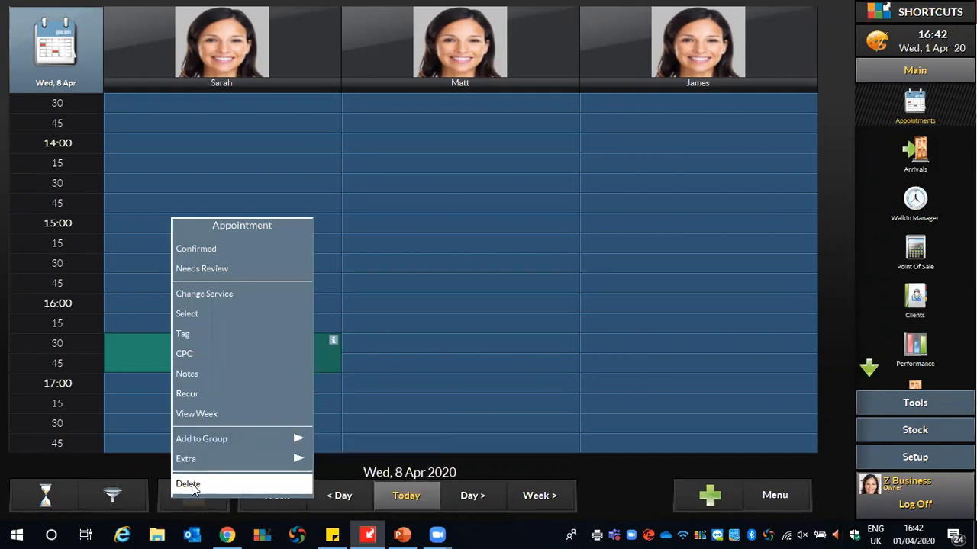
click(193, 485)
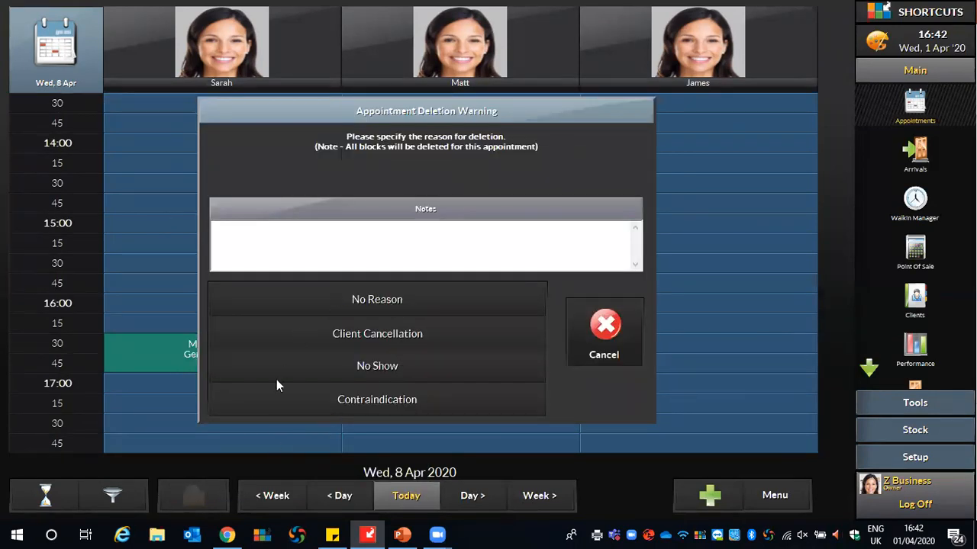
click(396, 305)
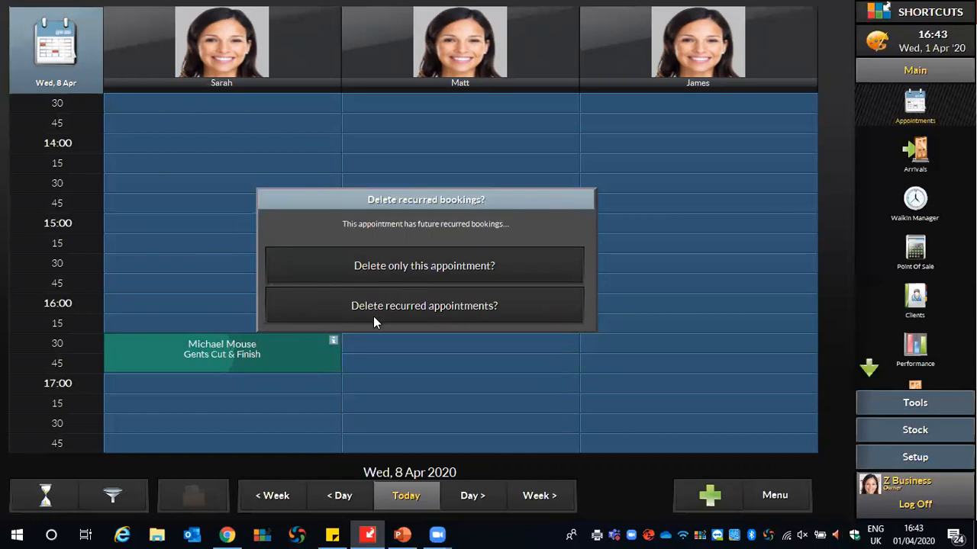
click(387, 276)
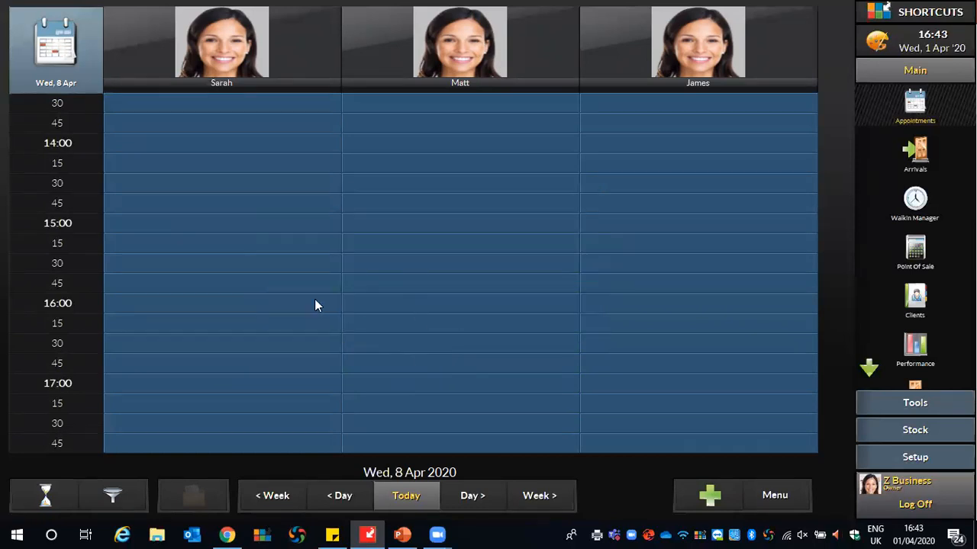
click(538, 495)
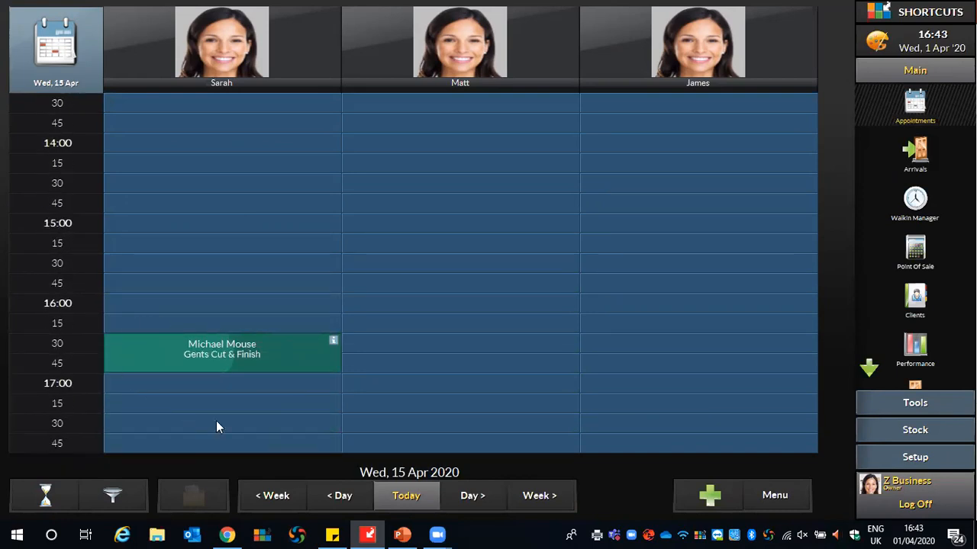
click(418, 501)
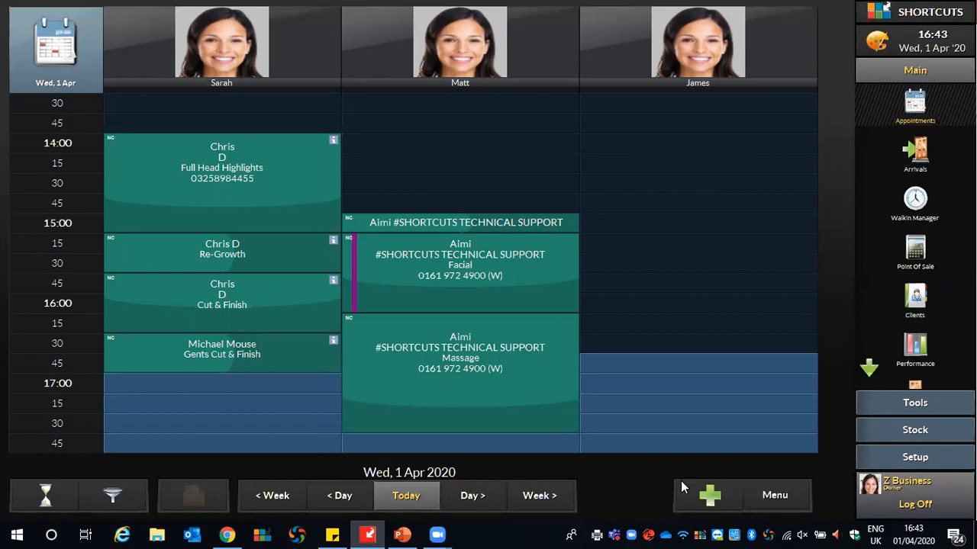
- Start a new appointment and pick the test client from the full client list
click(711, 500)
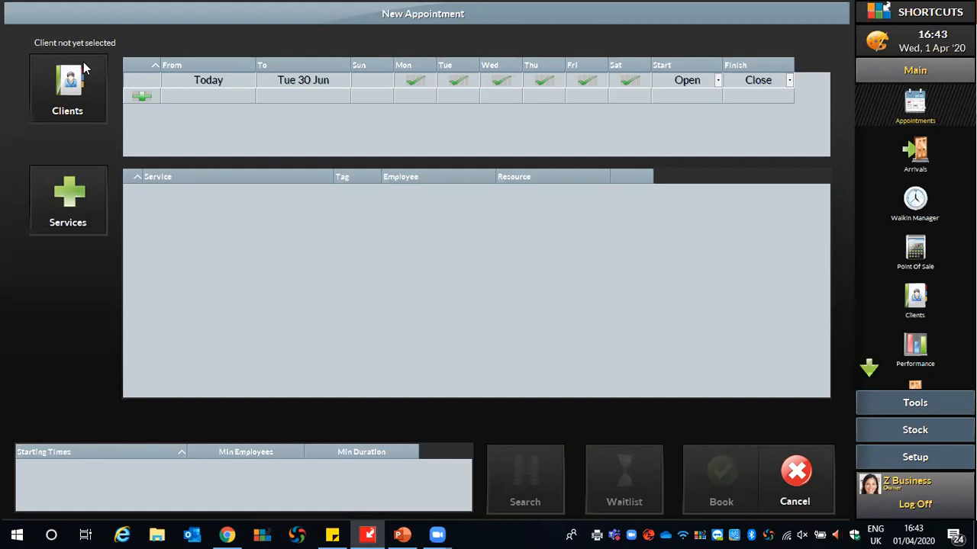
click(66, 93)
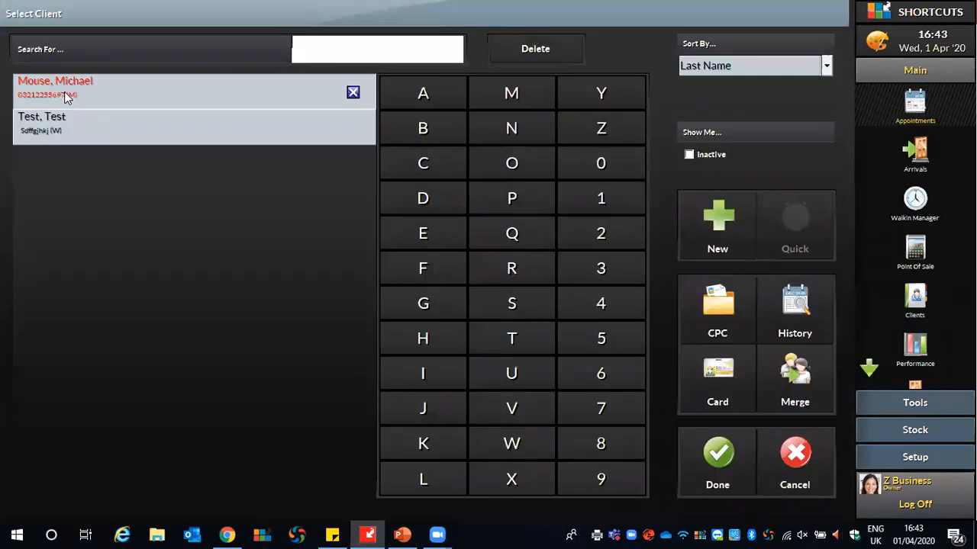
click(538, 55)
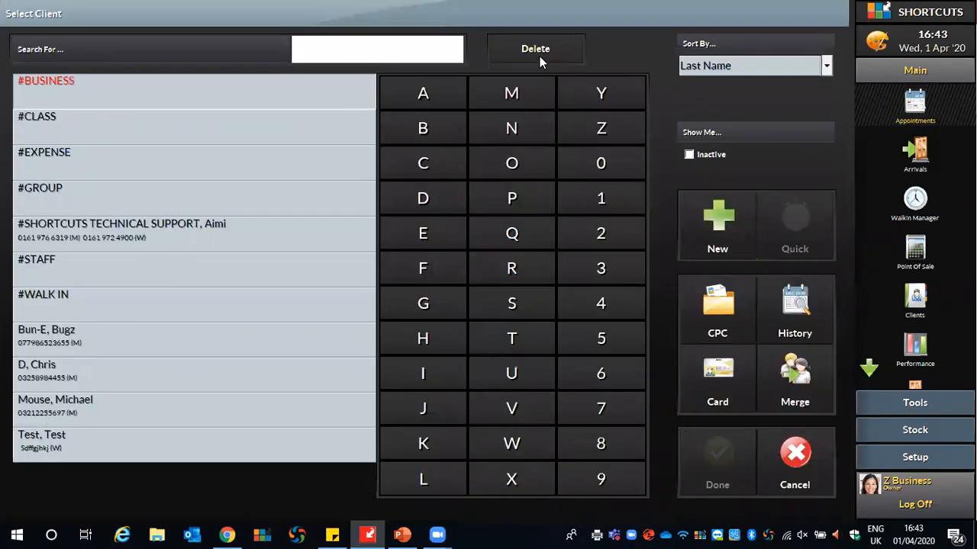
click(41, 442)
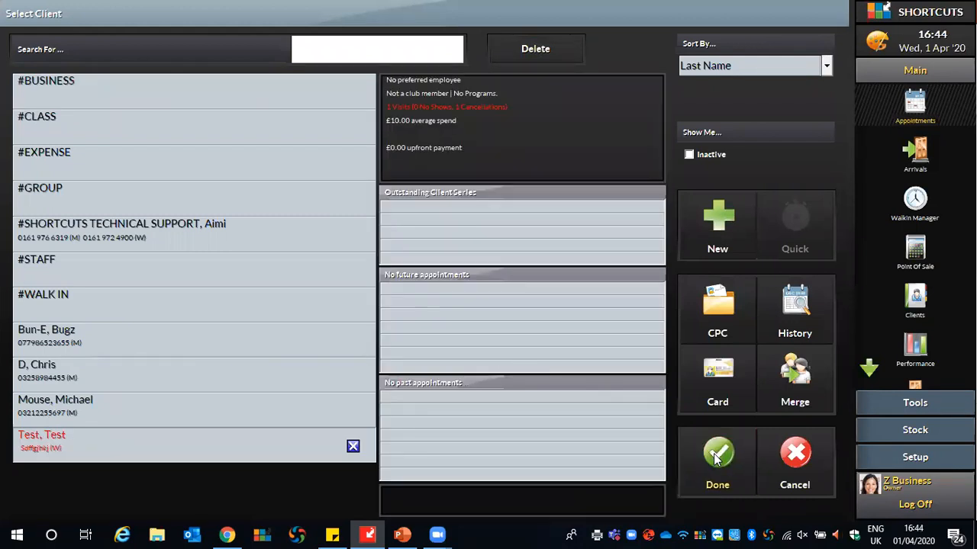
click(717, 456)
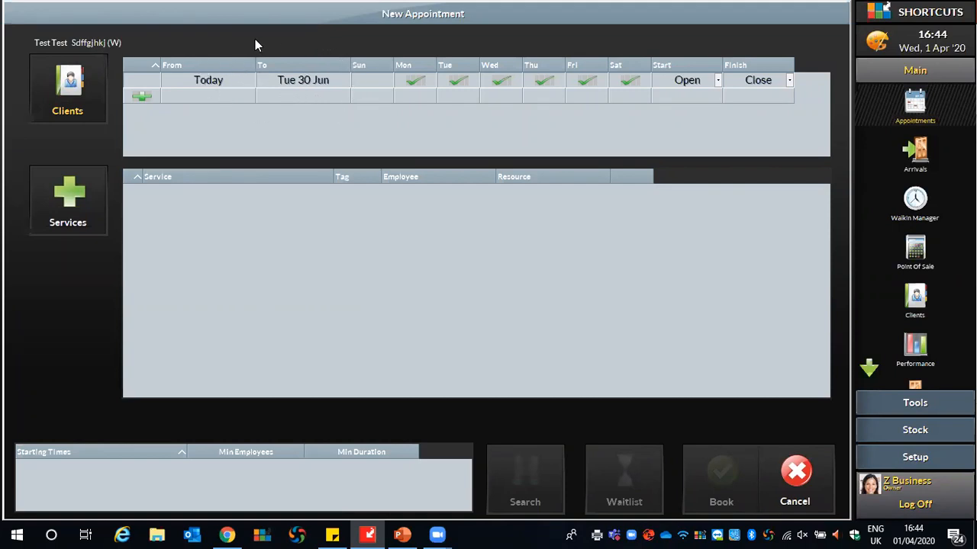
- Set the appointment search's end date to Wed 1 Jul
click(294, 77)
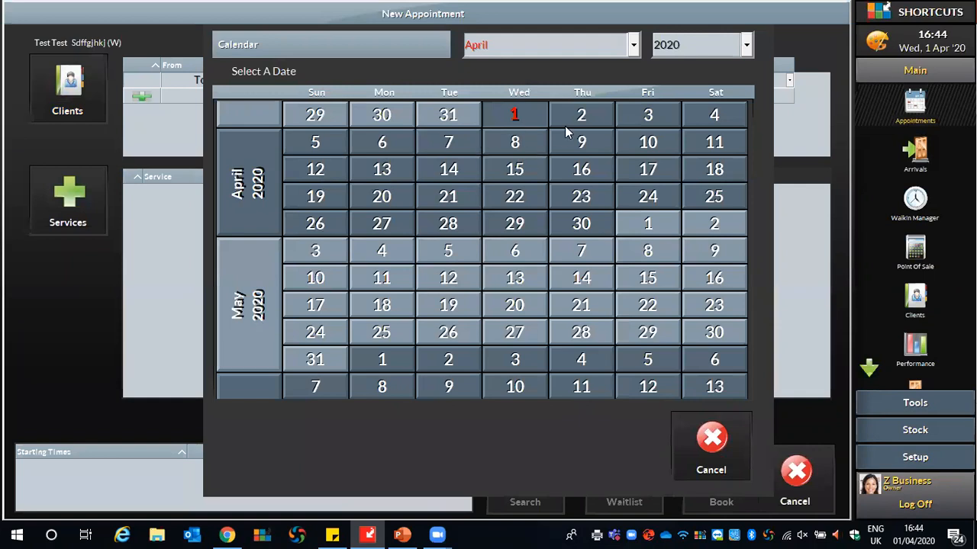
click(619, 51)
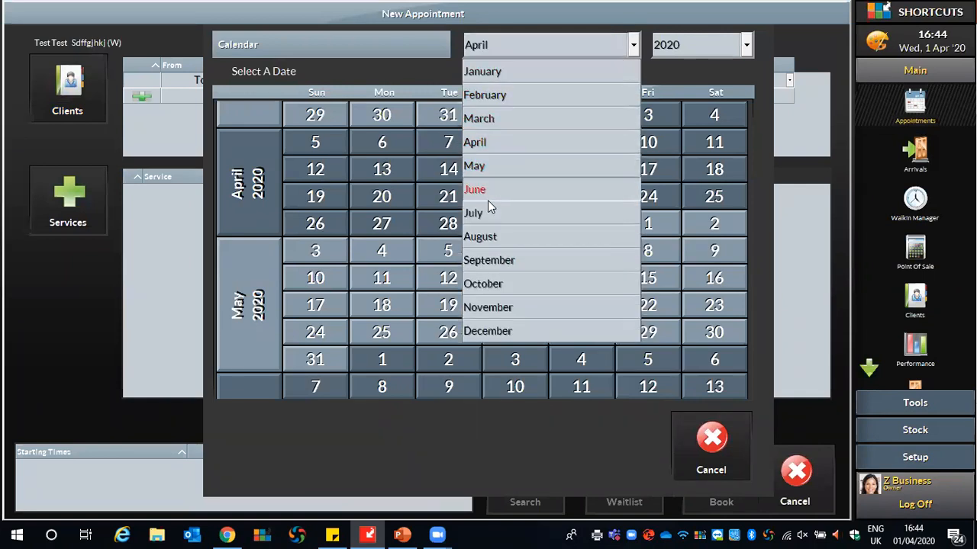
click(487, 212)
click(514, 125)
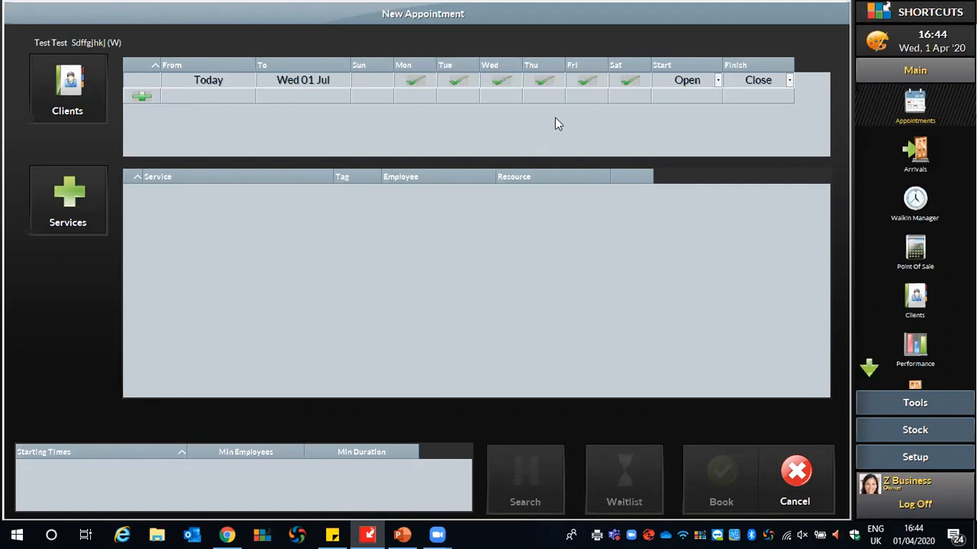
- Limit the search to Fridays and Saturdays between 09:00 and 12:00
click(584, 81)
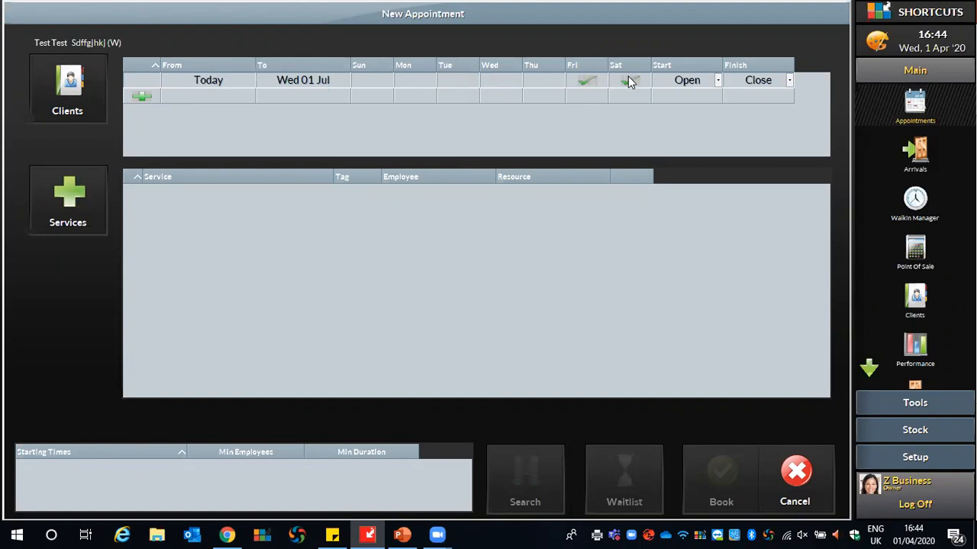
click(716, 81)
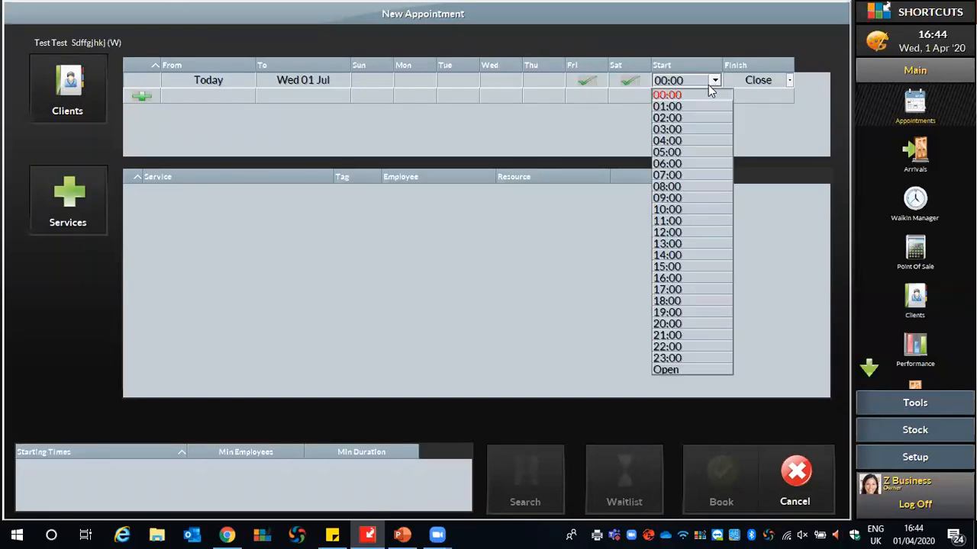
click(671, 198)
click(787, 81)
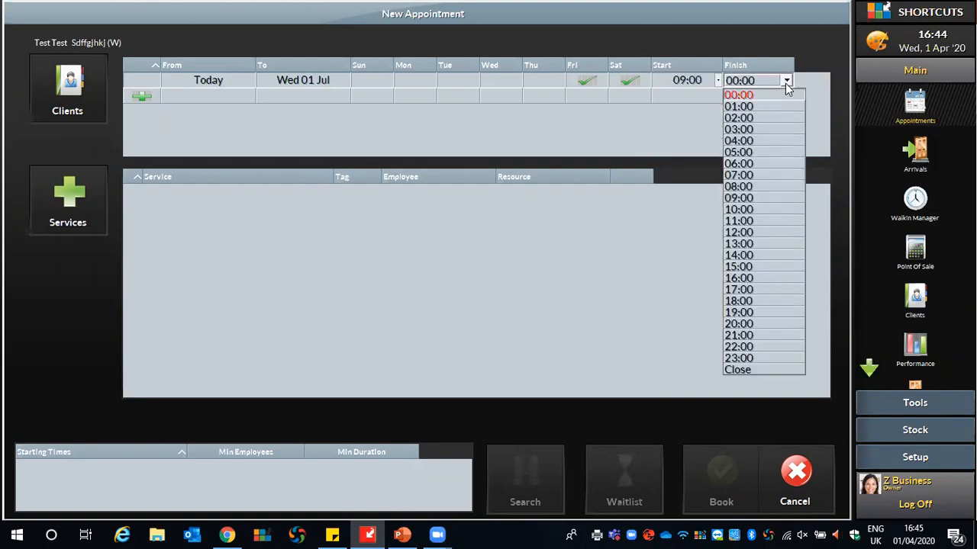
click(738, 233)
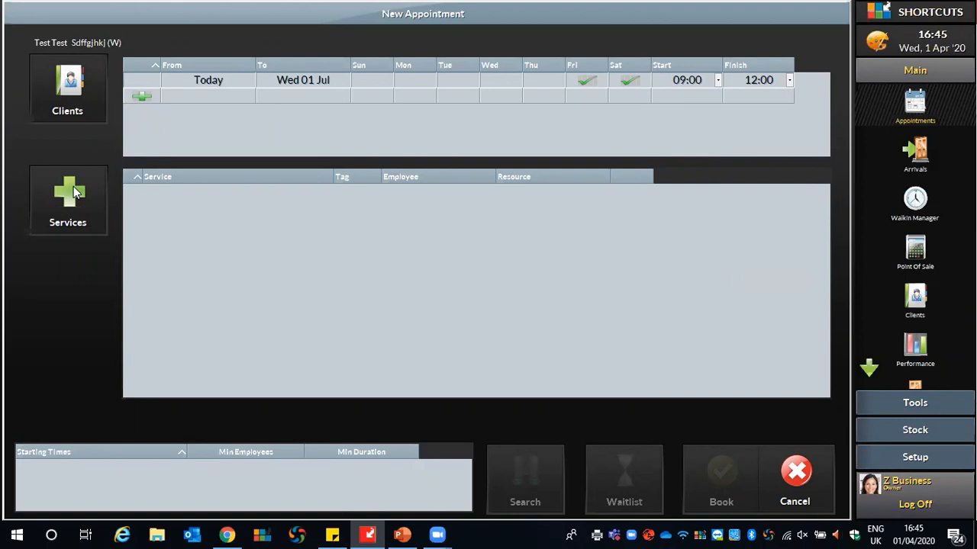
- Add Half Head Highlights, Re-Growth and Ladies Cut & Finish, marking the skin test passed
click(73, 191)
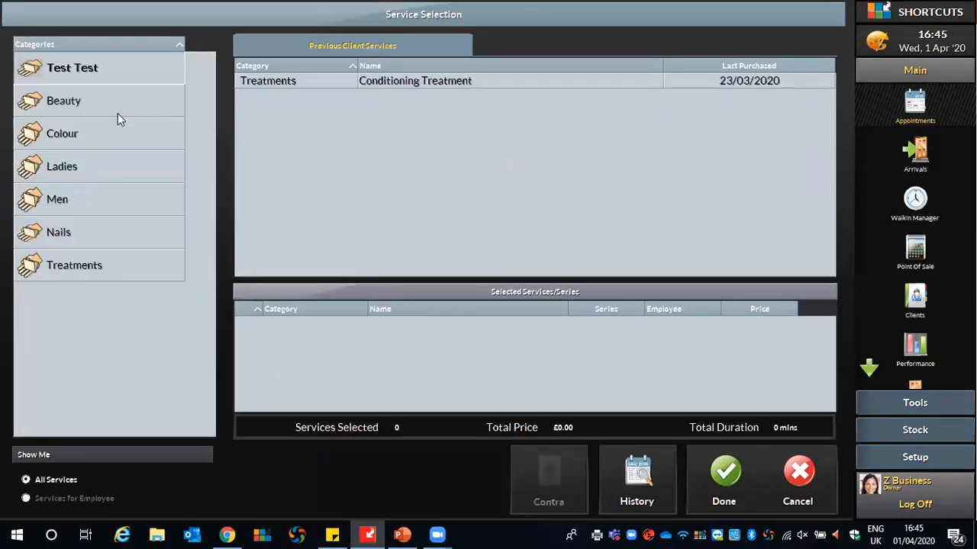
double_click(414, 80)
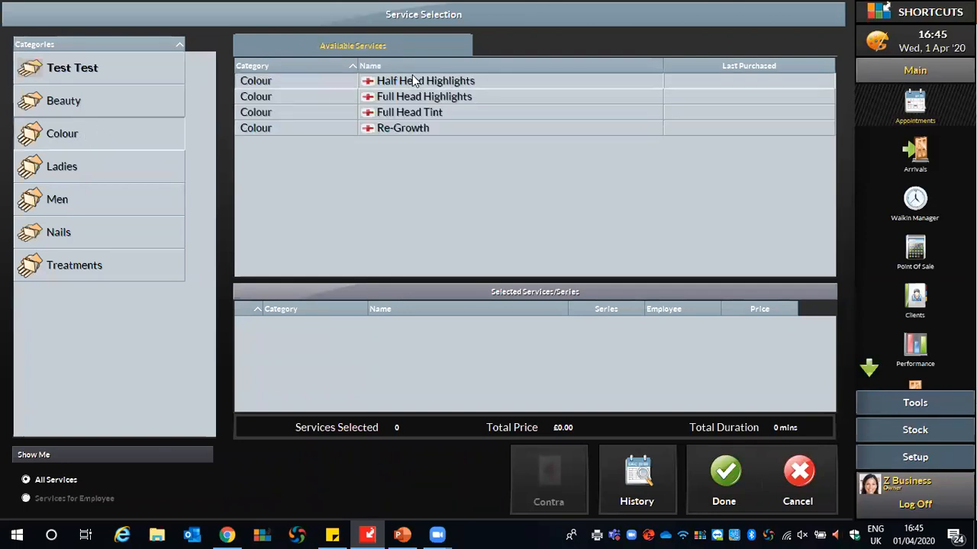
double_click(400, 127)
click(70, 166)
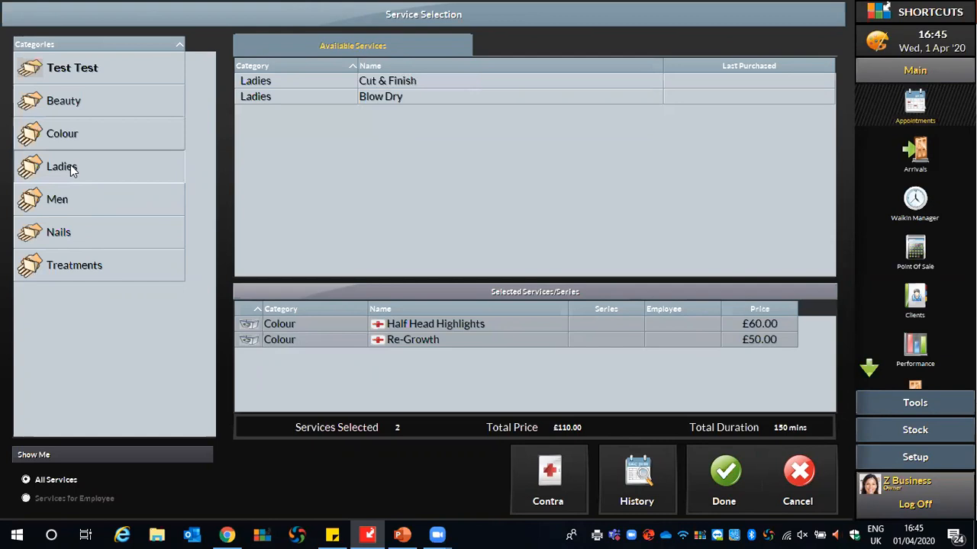
double_click(396, 81)
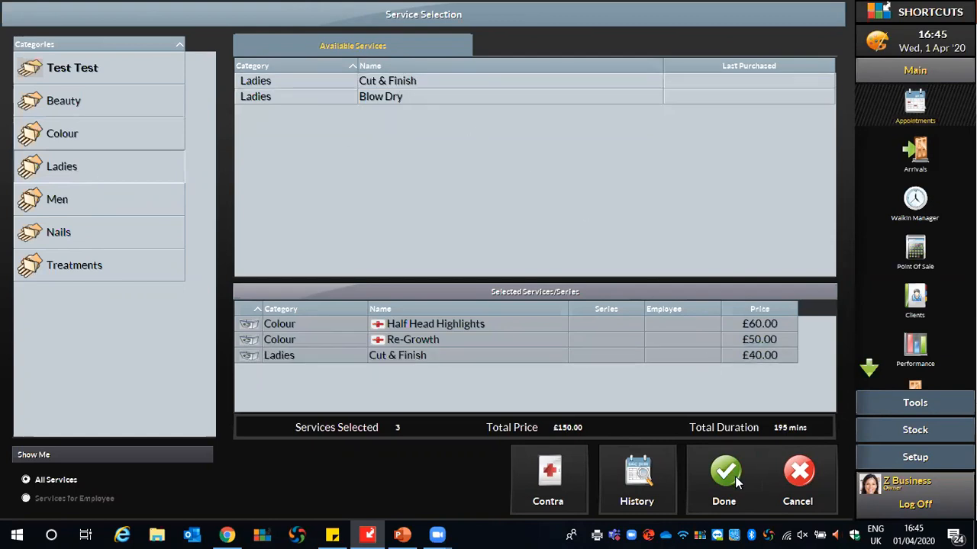
click(736, 478)
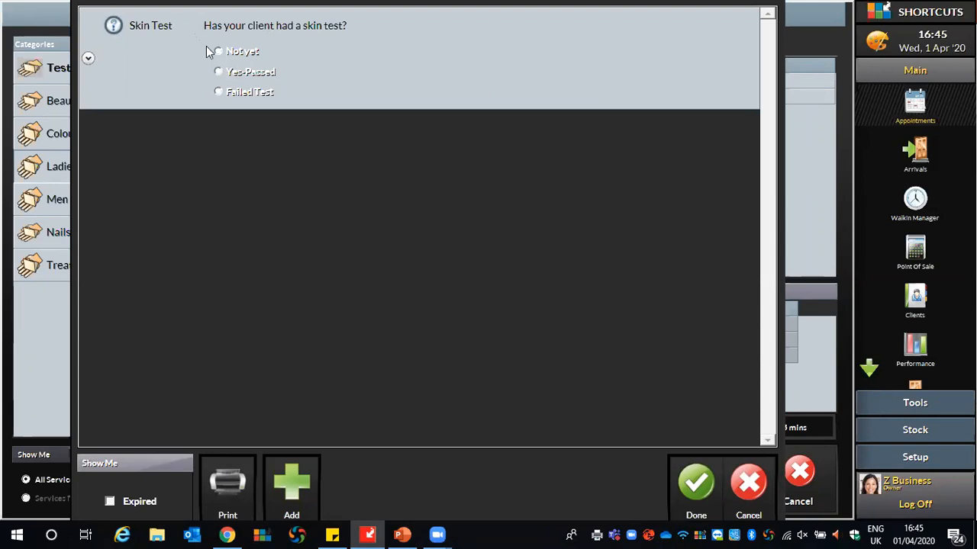
click(219, 72)
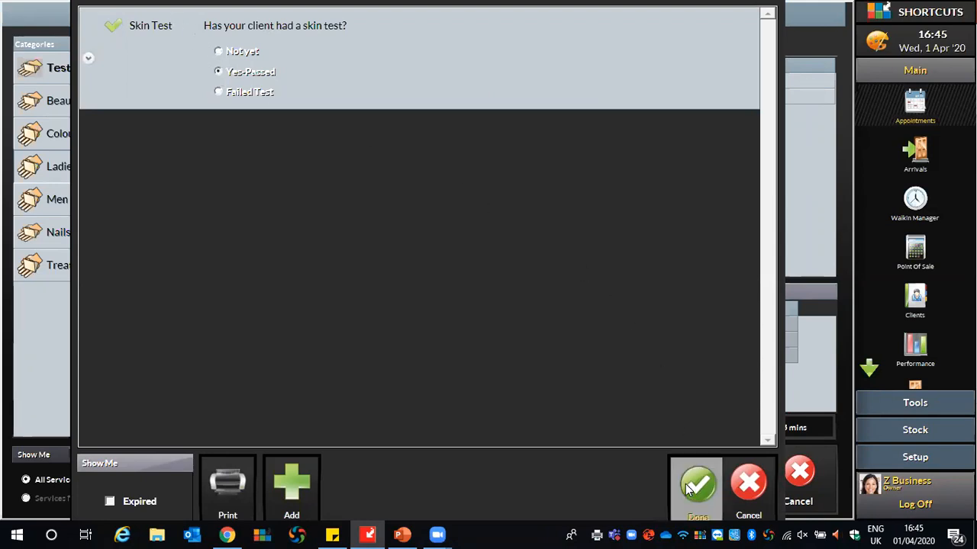
click(687, 483)
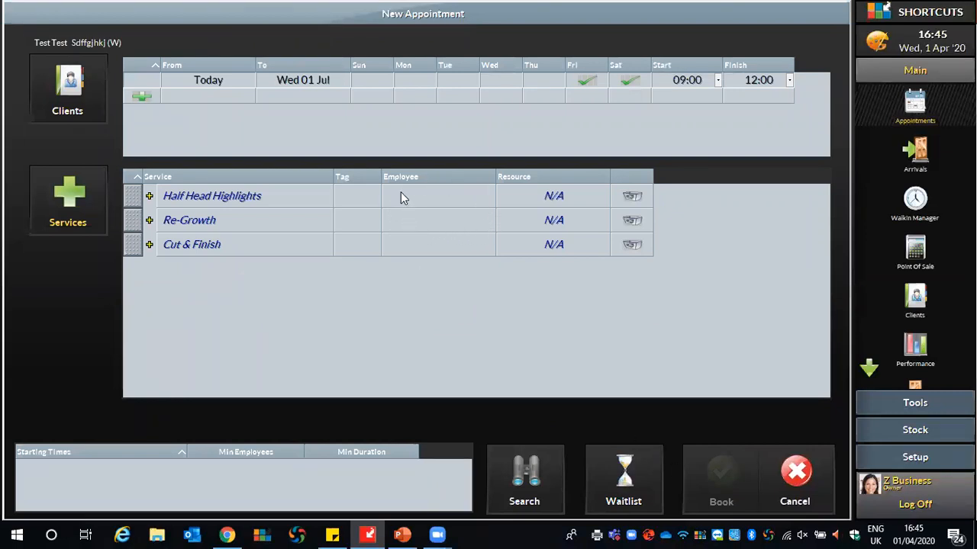
- Assign the senior stylist to all three services
click(401, 197)
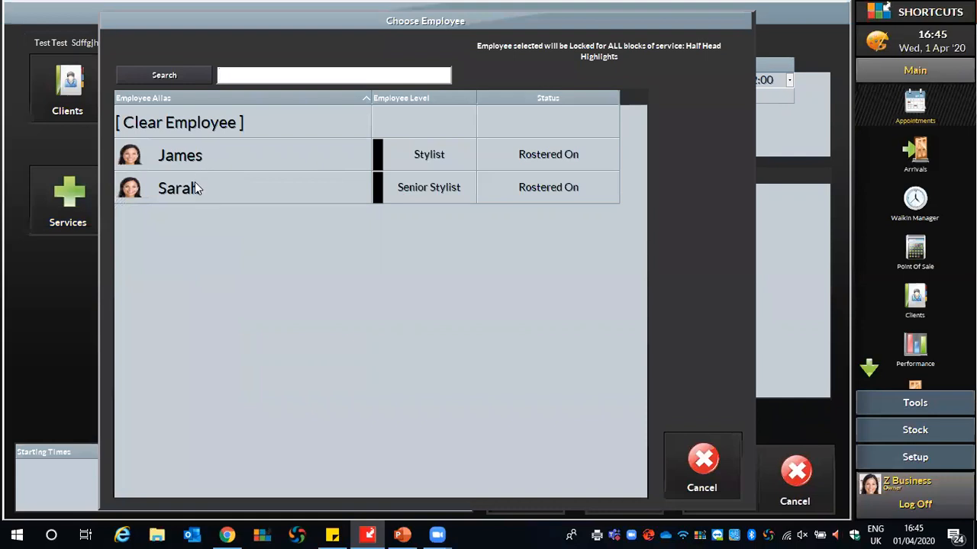
click(195, 184)
click(409, 218)
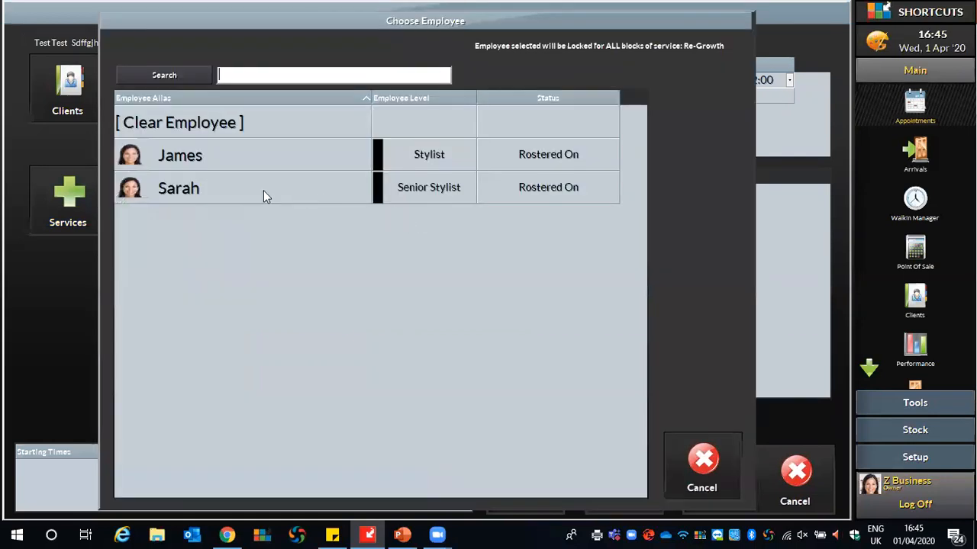
click(223, 190)
click(415, 244)
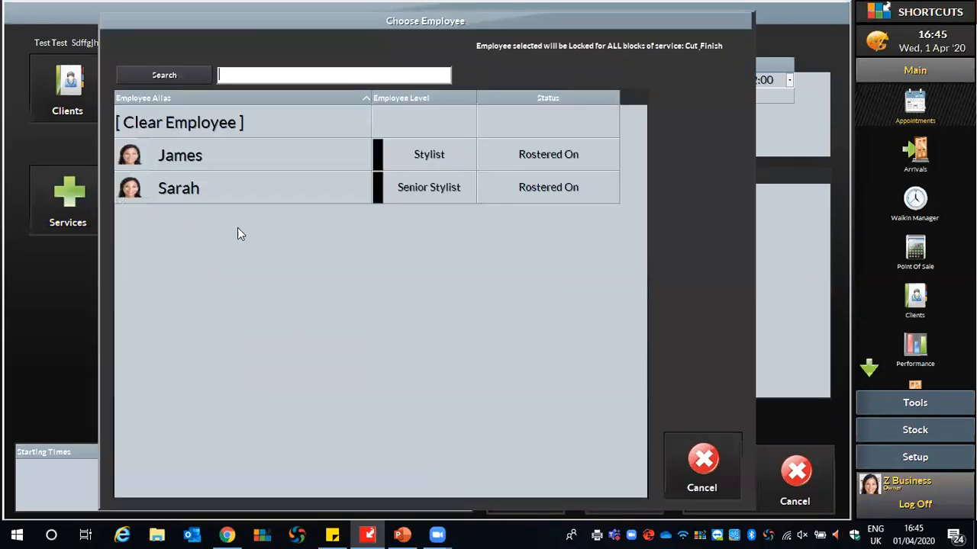
click(223, 188)
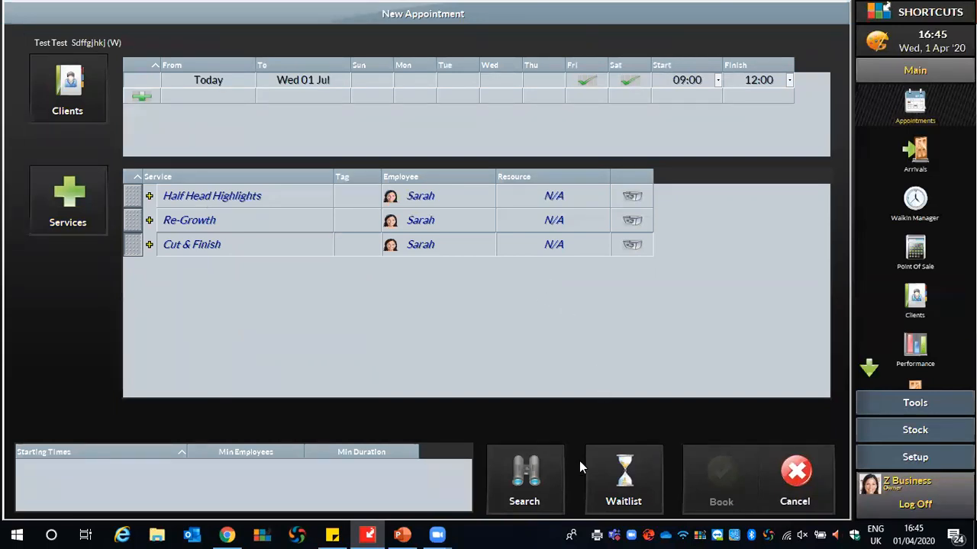
- Search for free times, add the test client to the wait list when none are found, and decline another search
click(516, 477)
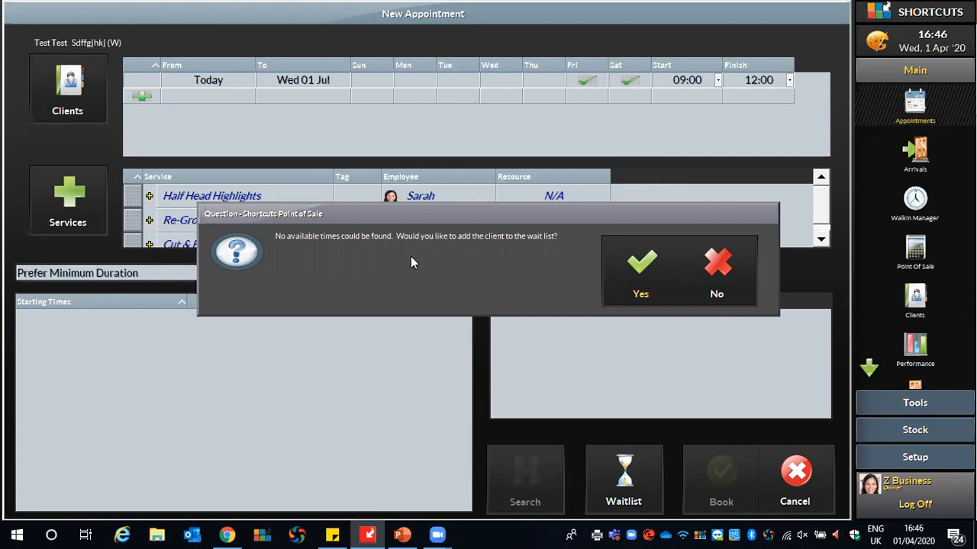
click(648, 263)
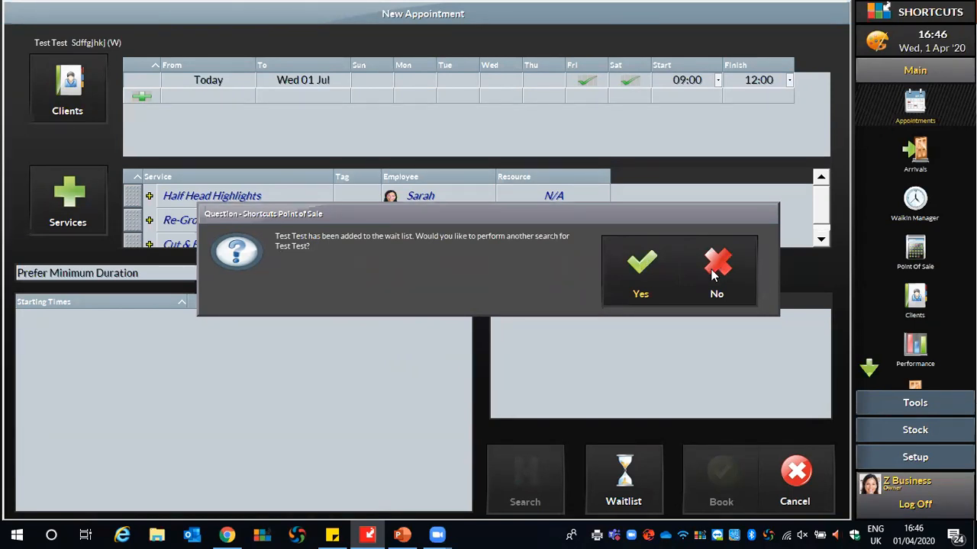
click(710, 274)
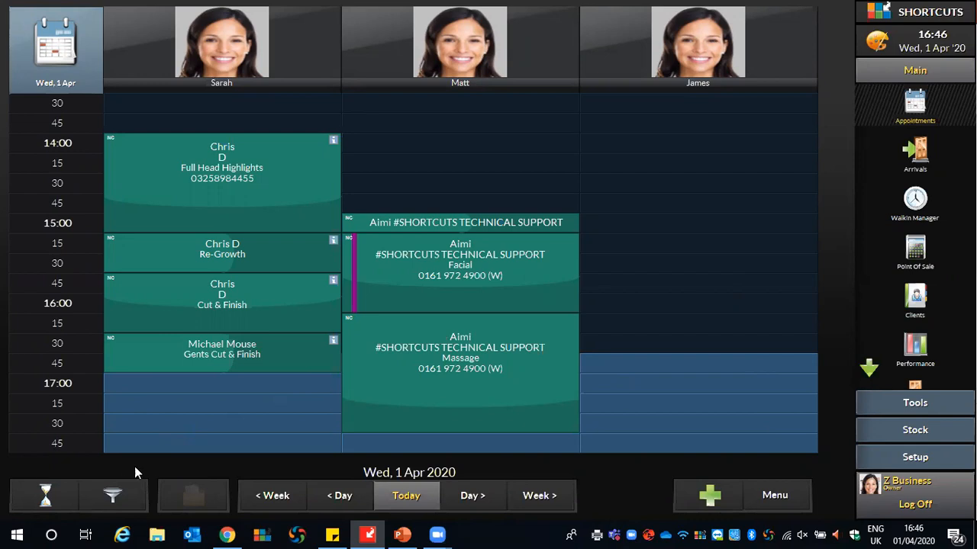
- Limit the diary columns to staff with the Hair capability, then clear the Capabilities filter
click(108, 494)
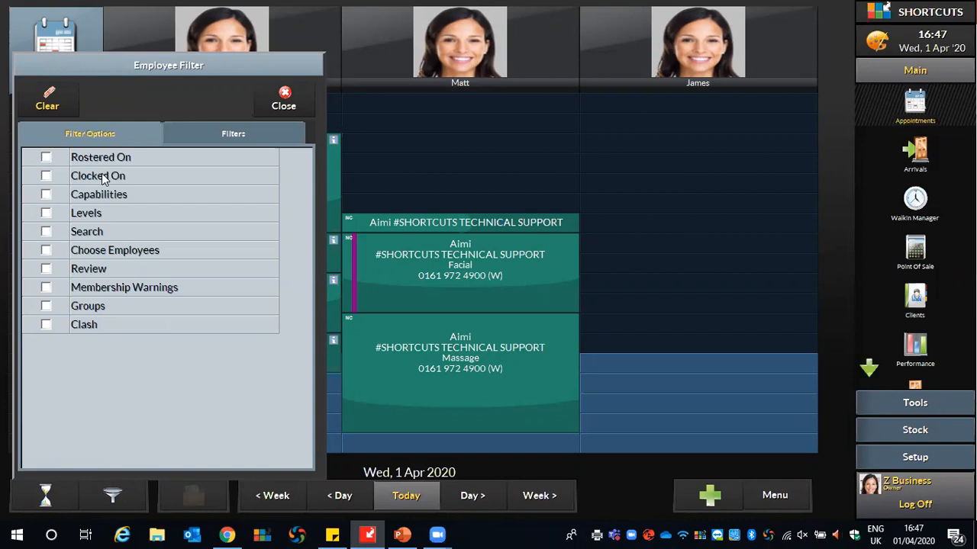
click(47, 194)
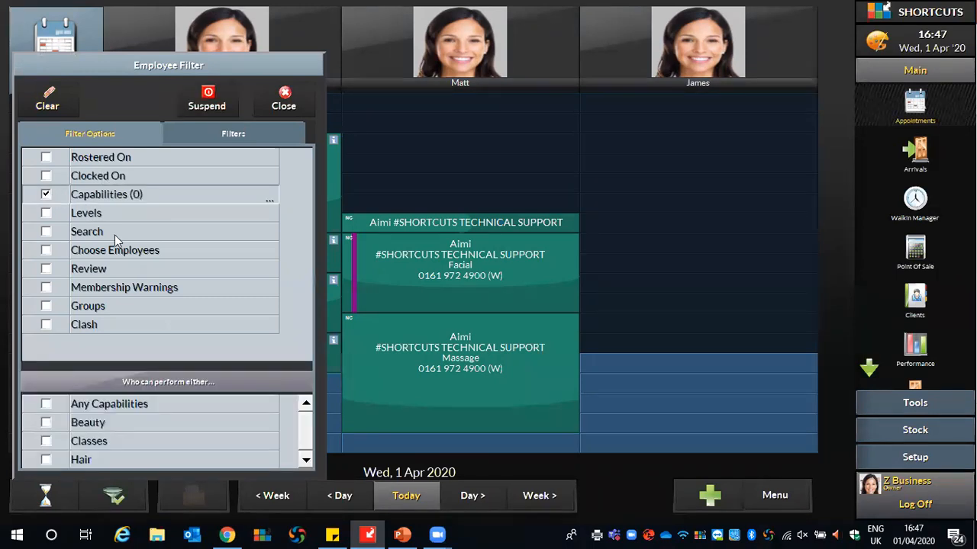
click(46, 460)
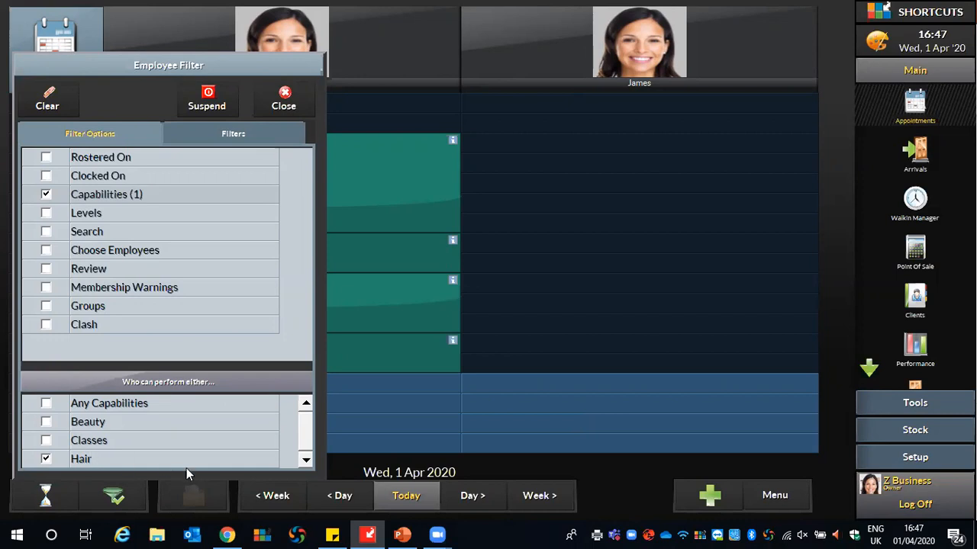
click(46, 194)
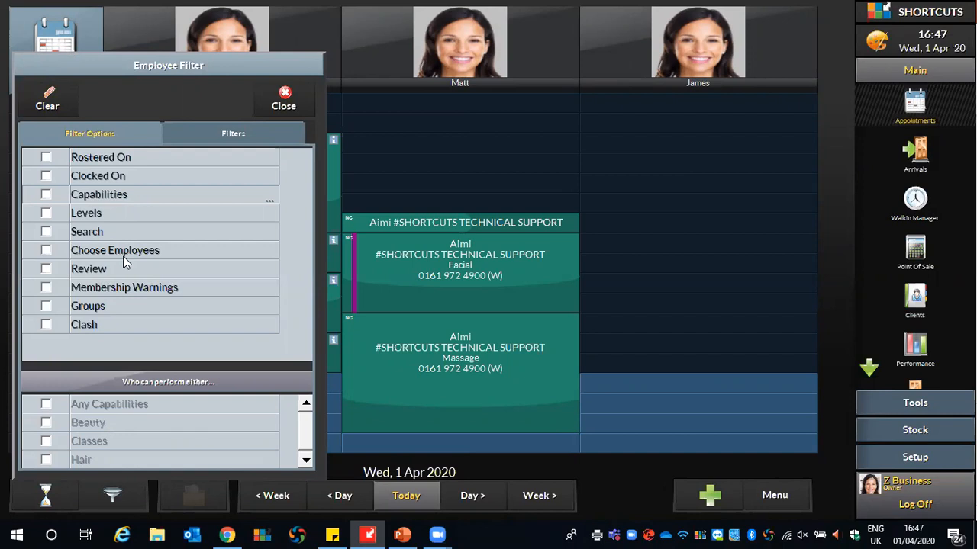
- Try the Stylist level staff filter, then clear it so all staff show again
click(45, 214)
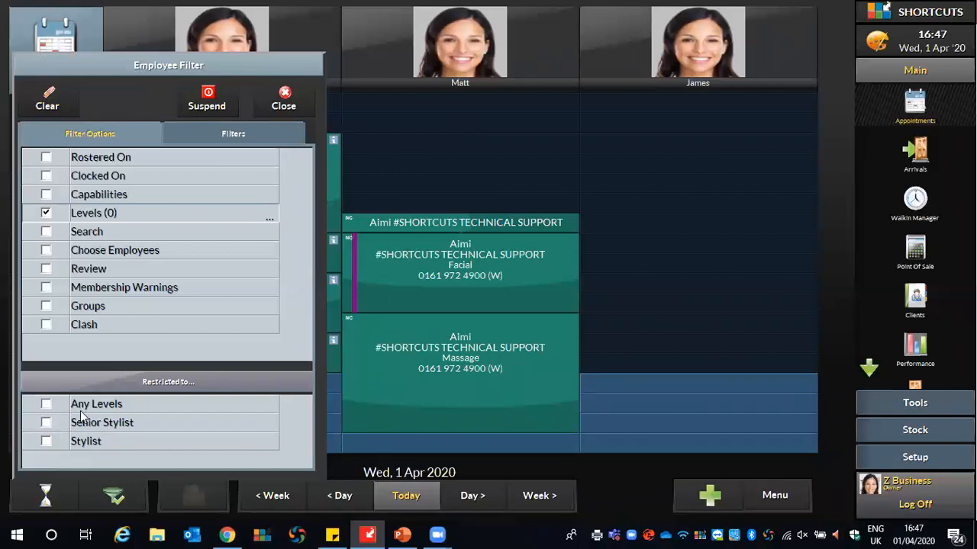
click(47, 441)
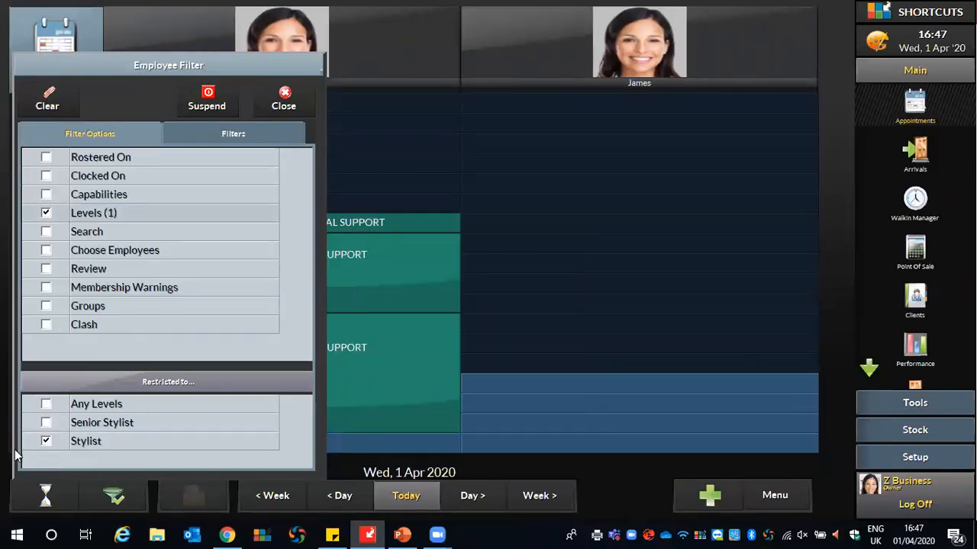
click(442, 241)
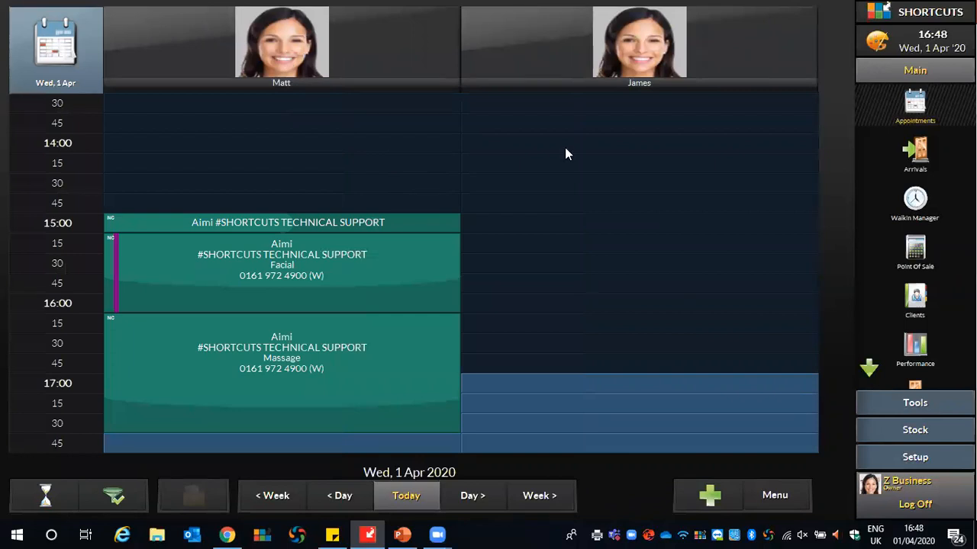
click(124, 492)
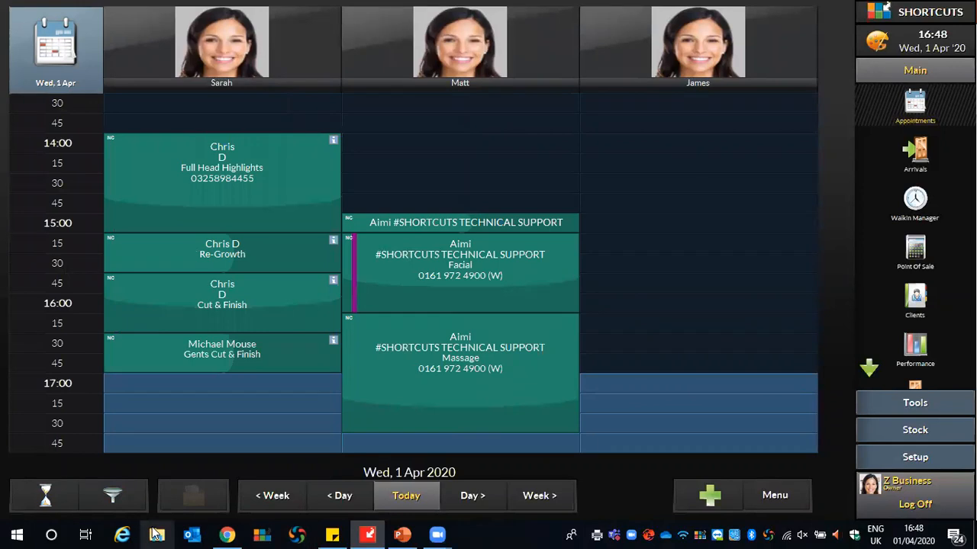
click(112, 496)
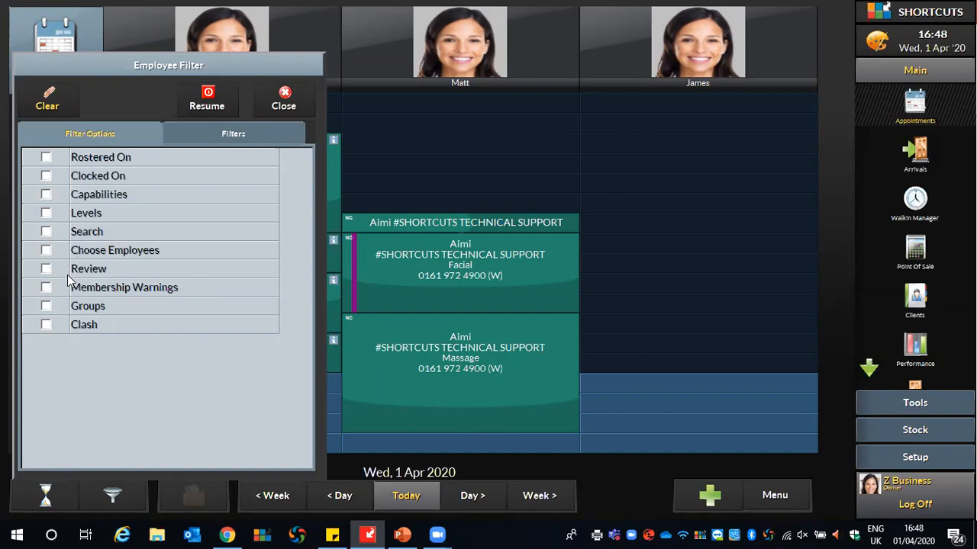
- Close the Employee Filter, leaving the unfiltered Wed 1 Apr diary with all three staff columns
click(605, 477)
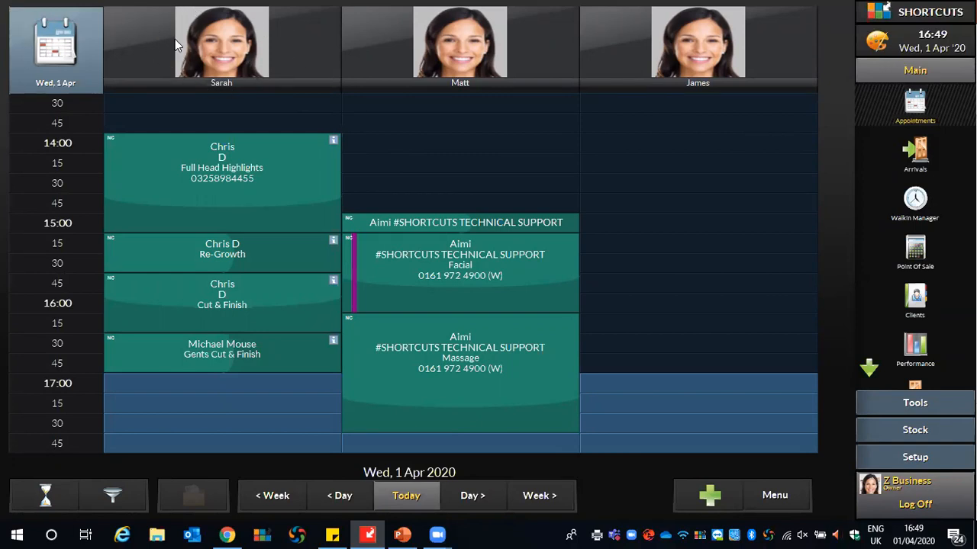
- Switch to the first stylist's week view and move the 14:00 appointment to Thursday without stacking
click(162, 30)
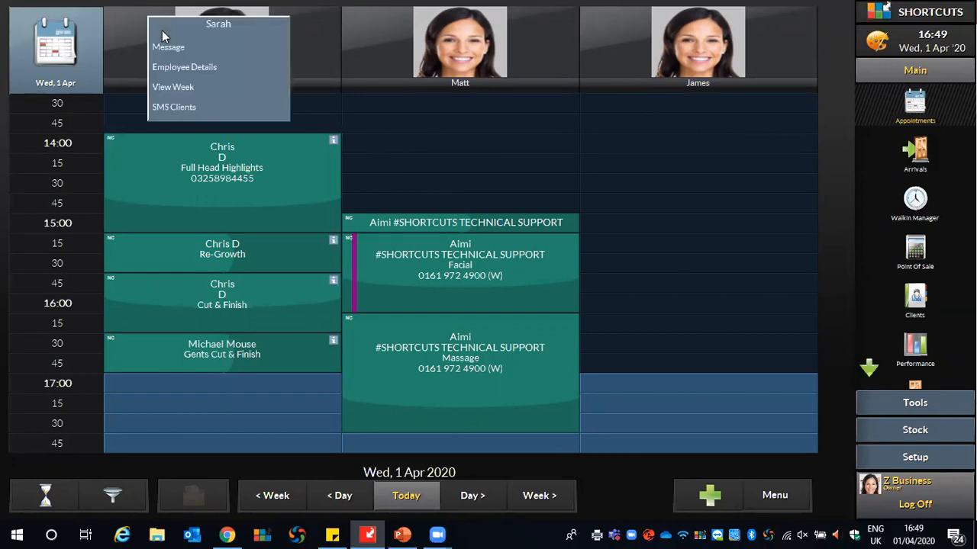
click(175, 90)
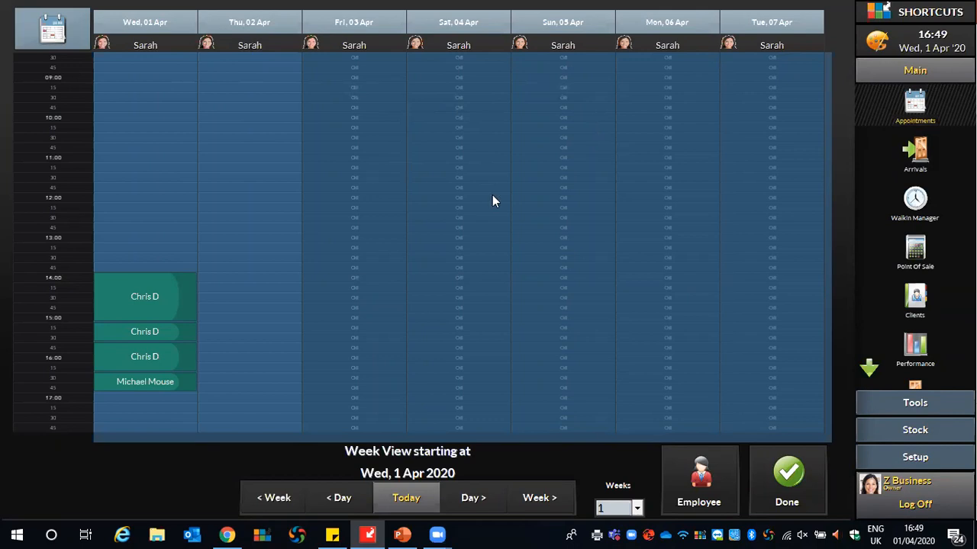
drag(115, 292, 233, 295)
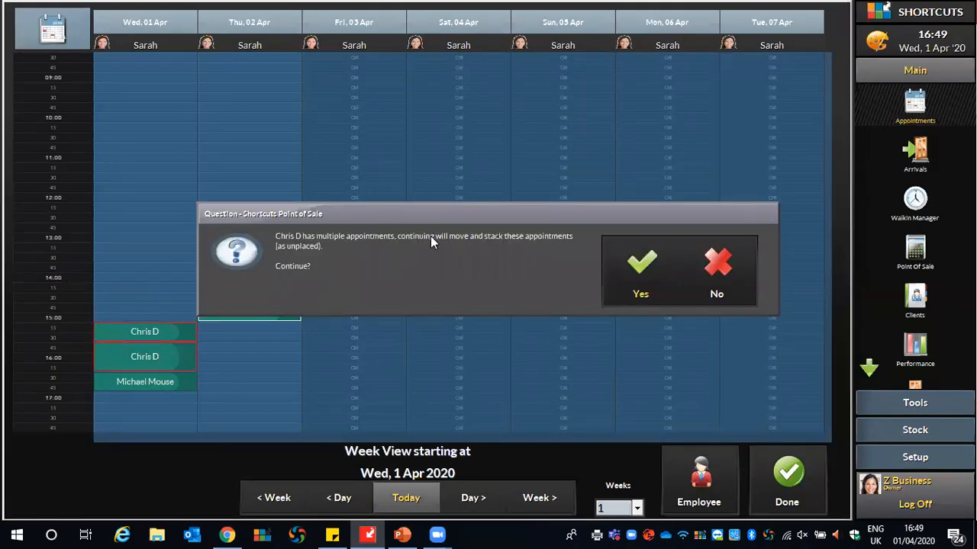
click(733, 283)
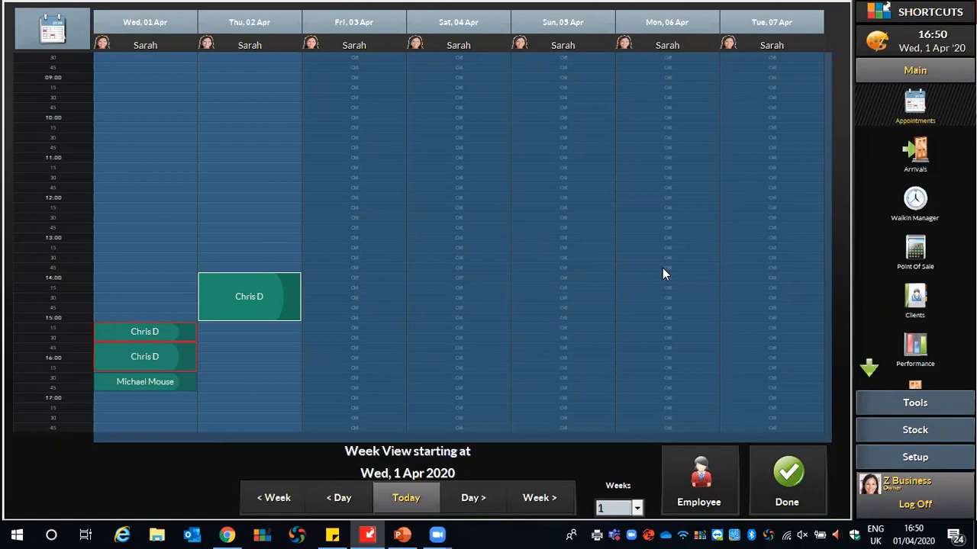
- Add the other two employees' columns to the week view, one at a time
click(695, 505)
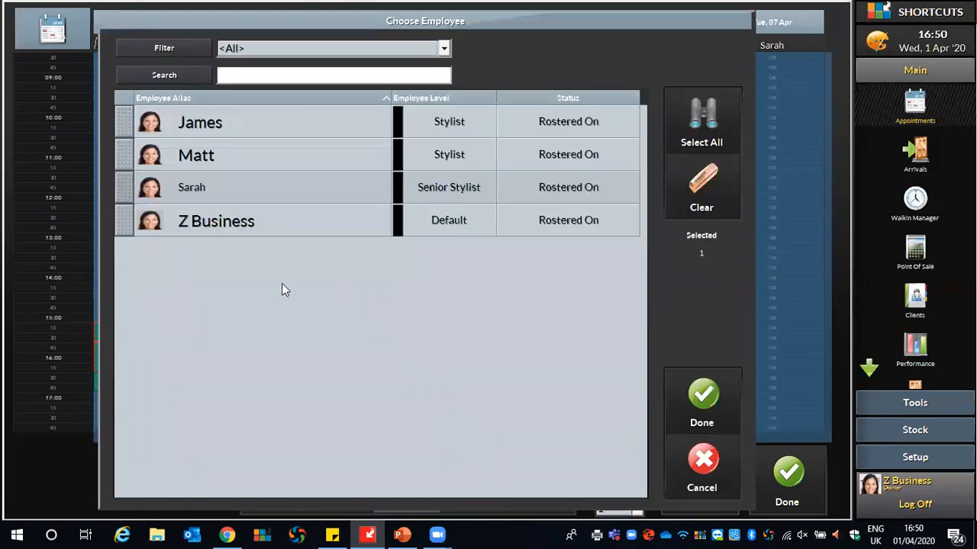
click(127, 126)
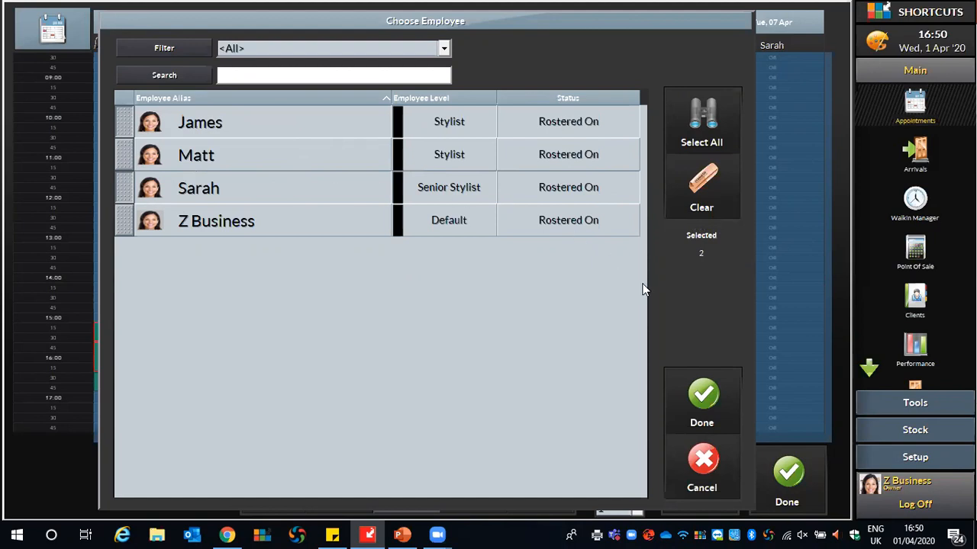
click(714, 401)
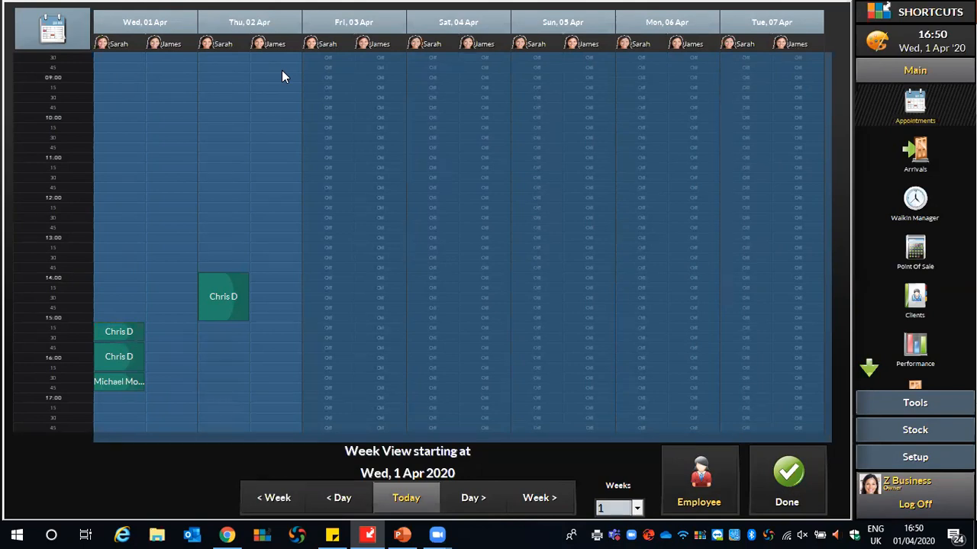
click(715, 468)
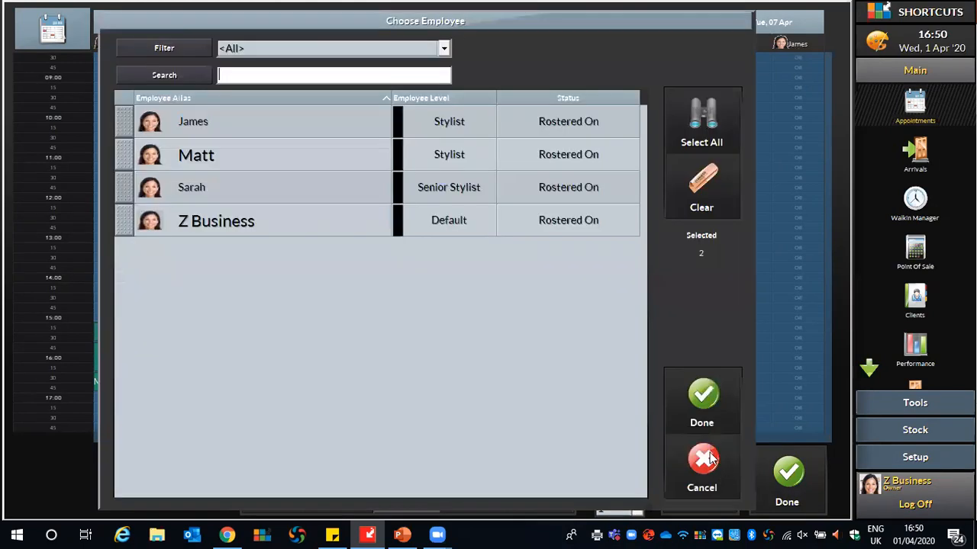
click(120, 165)
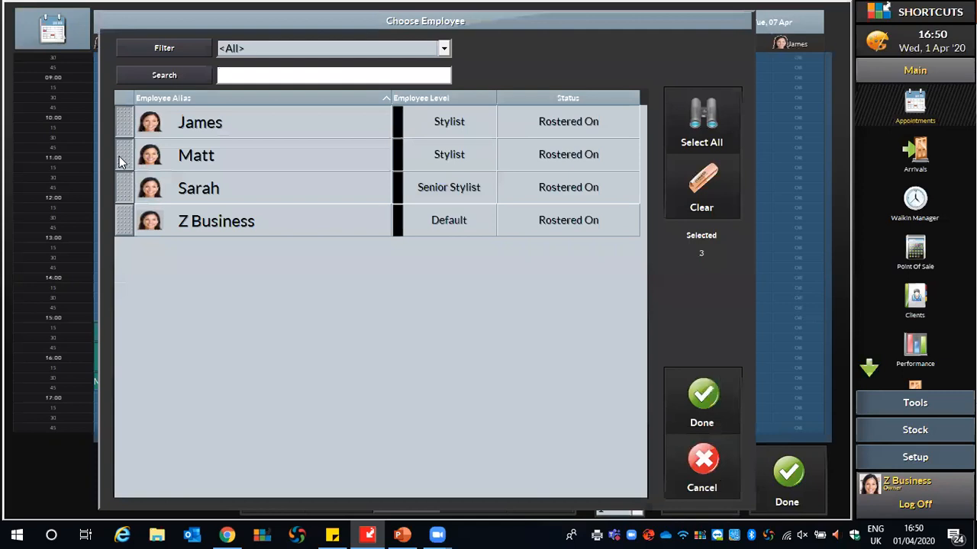
click(673, 406)
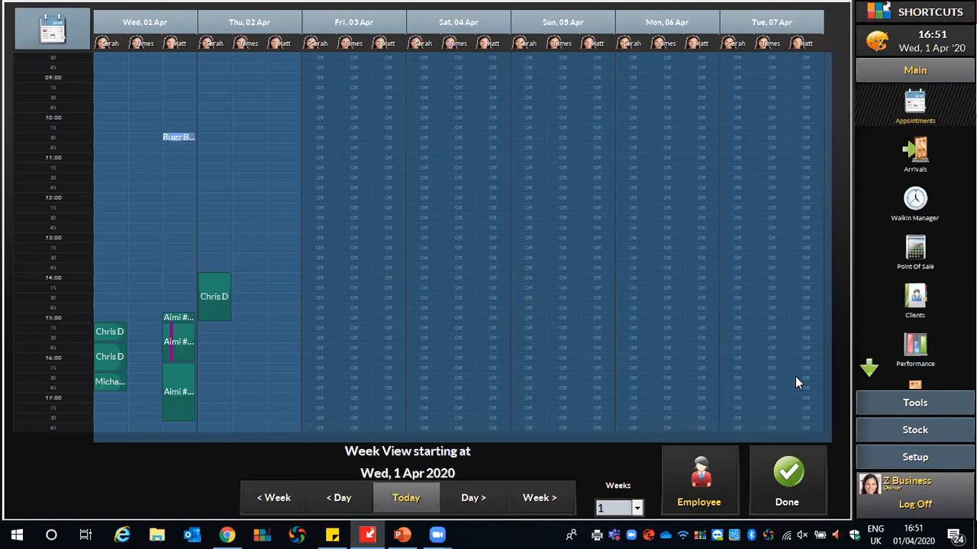
- Show two weeks, return to the day view, and bring up print options for 1 Apr 2020
click(636, 508)
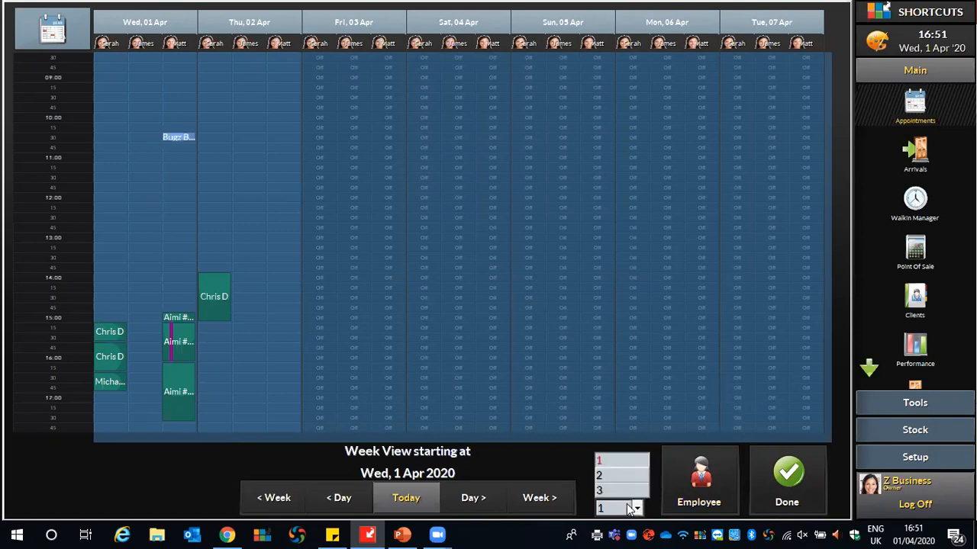
click(601, 478)
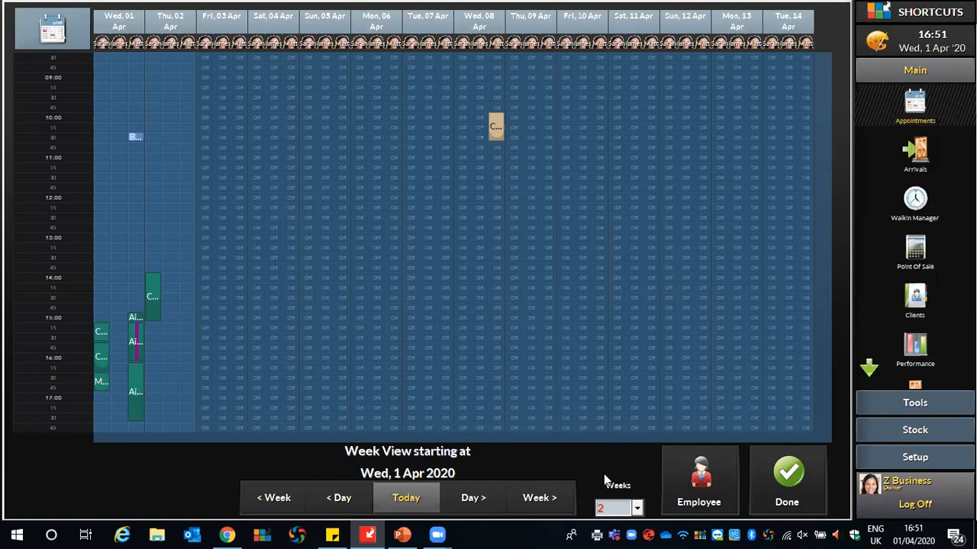
click(779, 466)
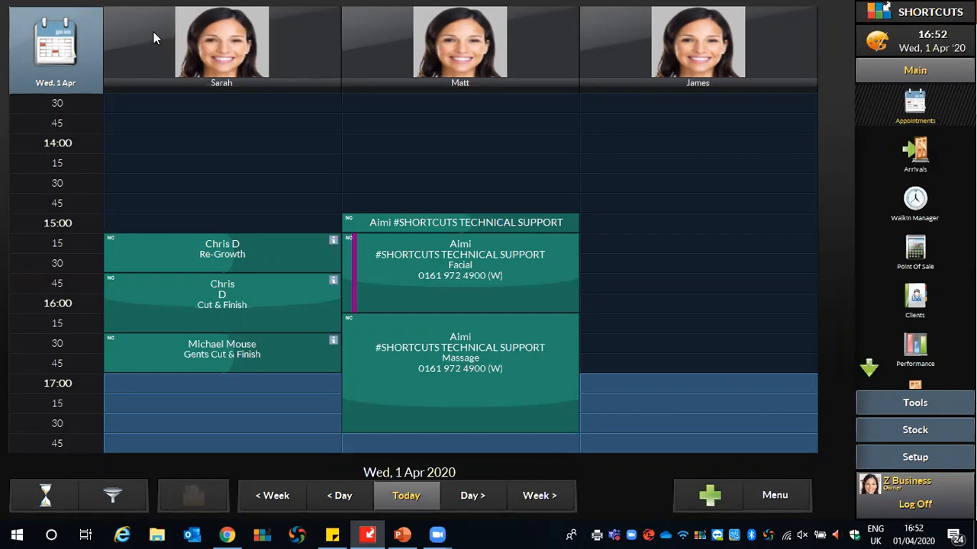
key(ctrl+p)
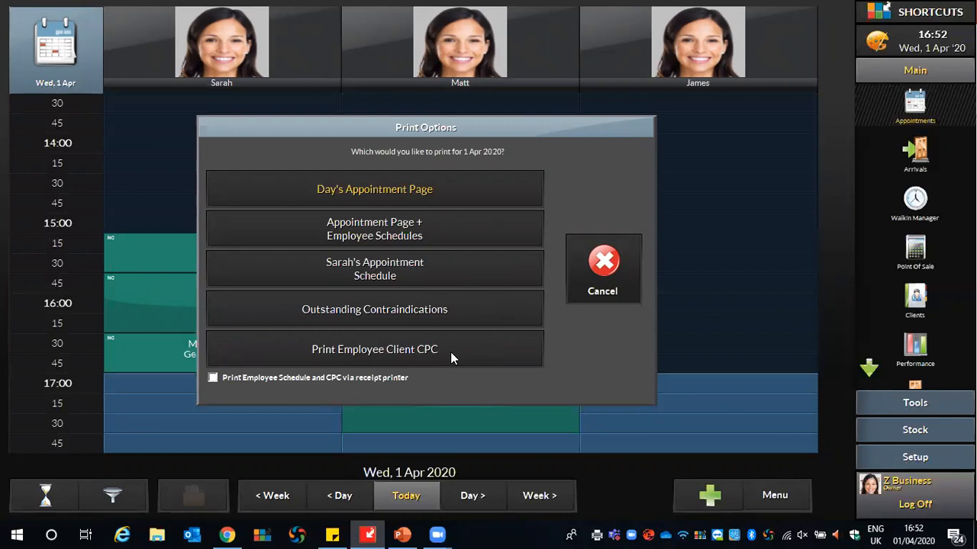
- Tick 'Print Employee Schedule and CPC via receipt printer', then cancel without printing
click(213, 377)
click(600, 279)
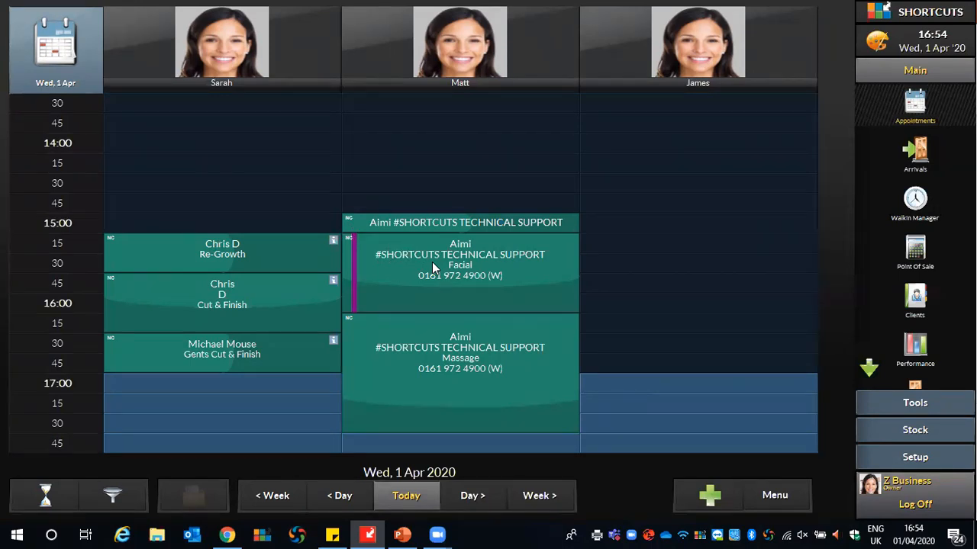
- Log back in by entering the staff PIN
text(1234)
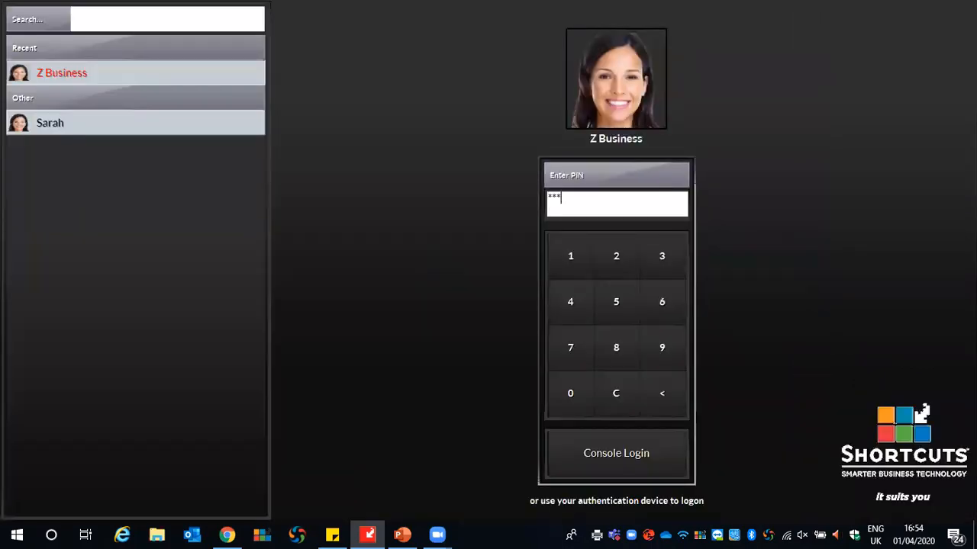
key(Return)
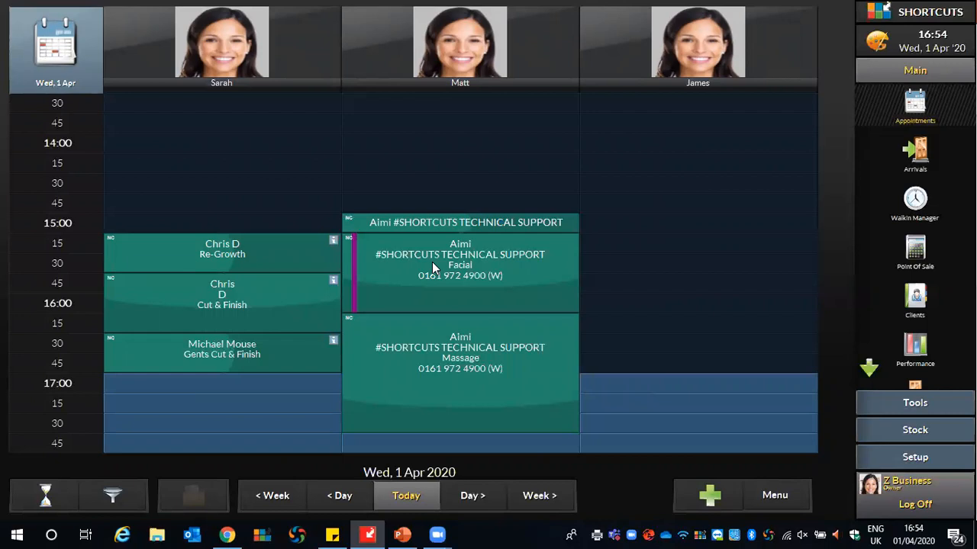
- Mark the 15:15 Re-Growth/Cut & Finish client and the Facial and Massage client as arrived
click(302, 245)
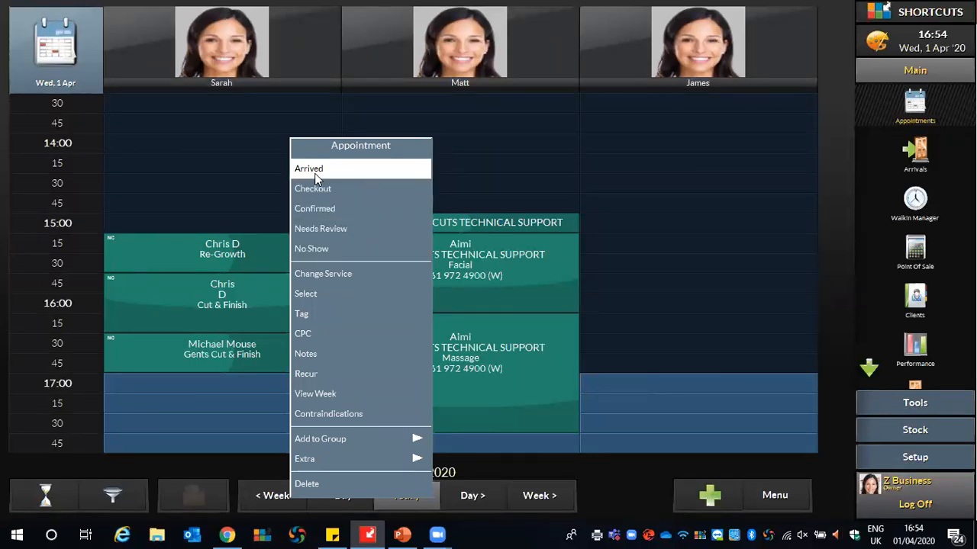
click(316, 168)
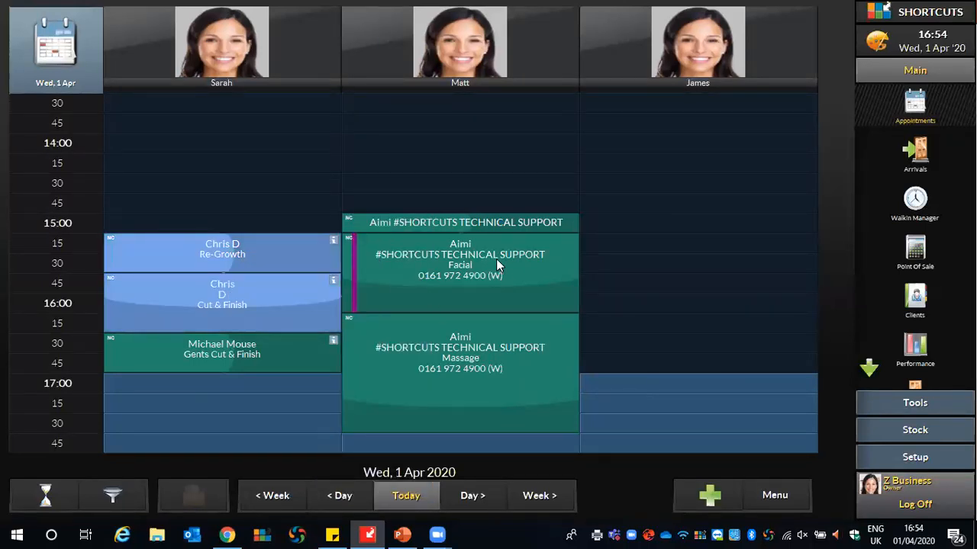
click(496, 266)
click(565, 191)
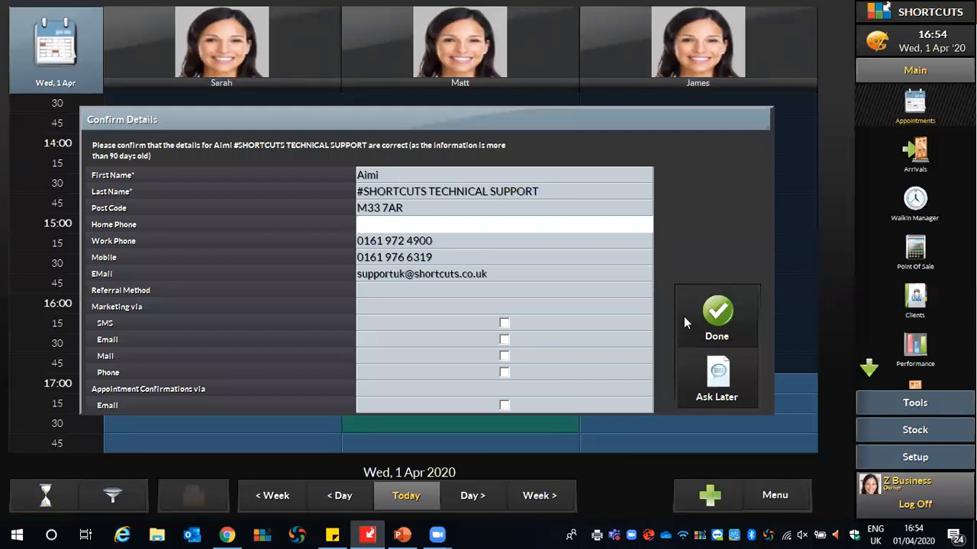
click(713, 328)
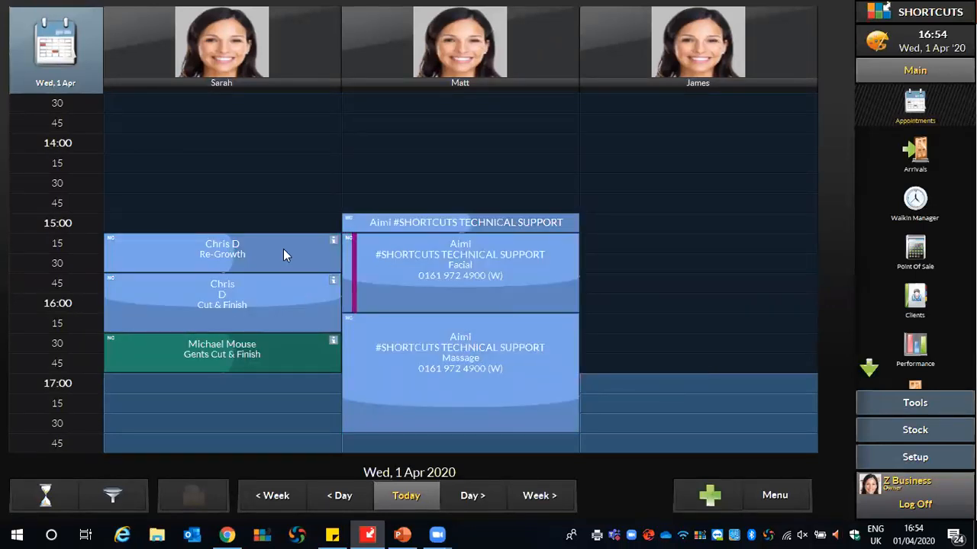
click(283, 249)
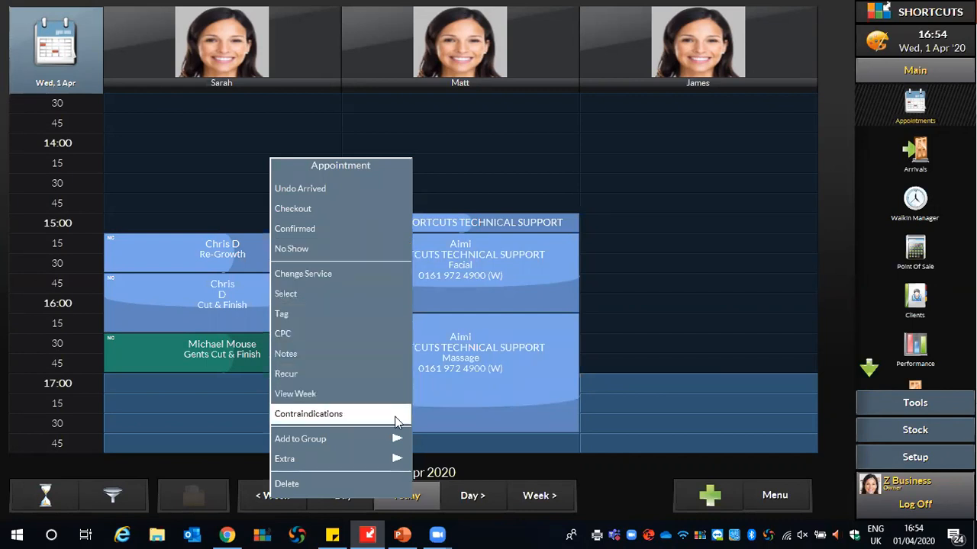
- Create a new appointment group named 'Wedding Party' from the 15:15 client's appointment
mouse_move(400, 435)
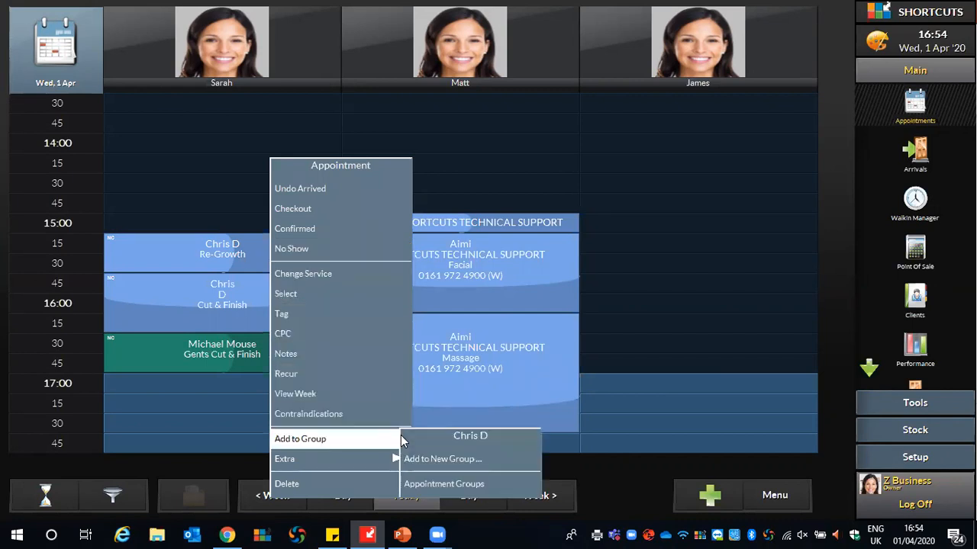
click(448, 461)
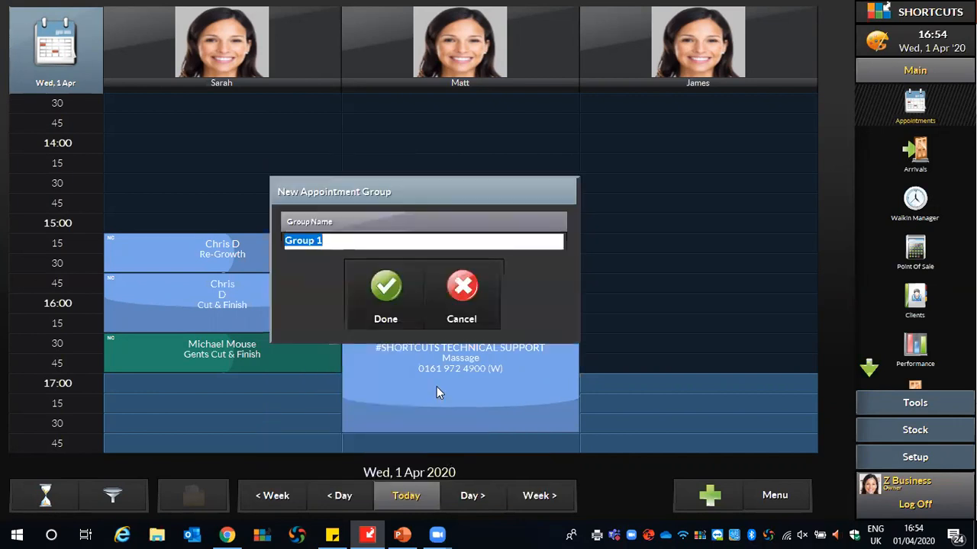
text(Wedding)
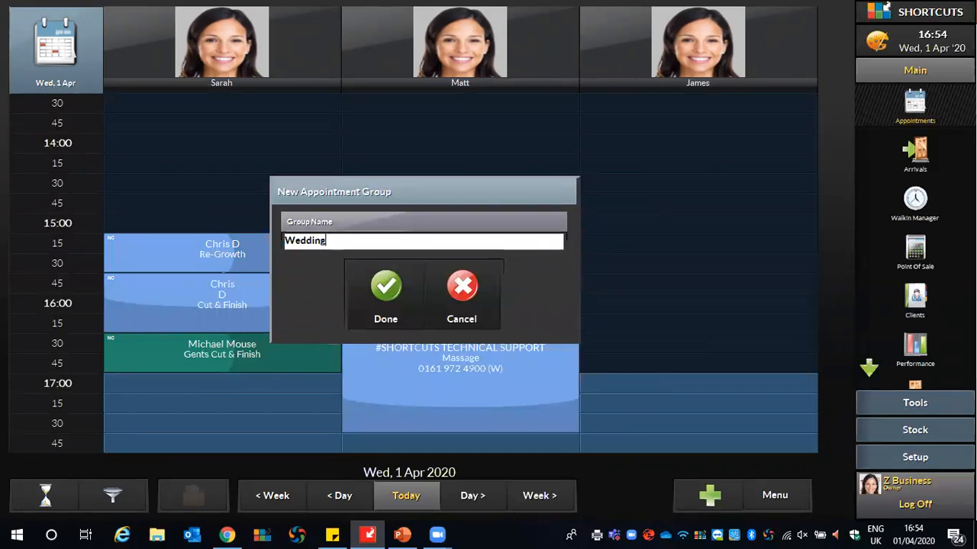
text( Party)
click(385, 302)
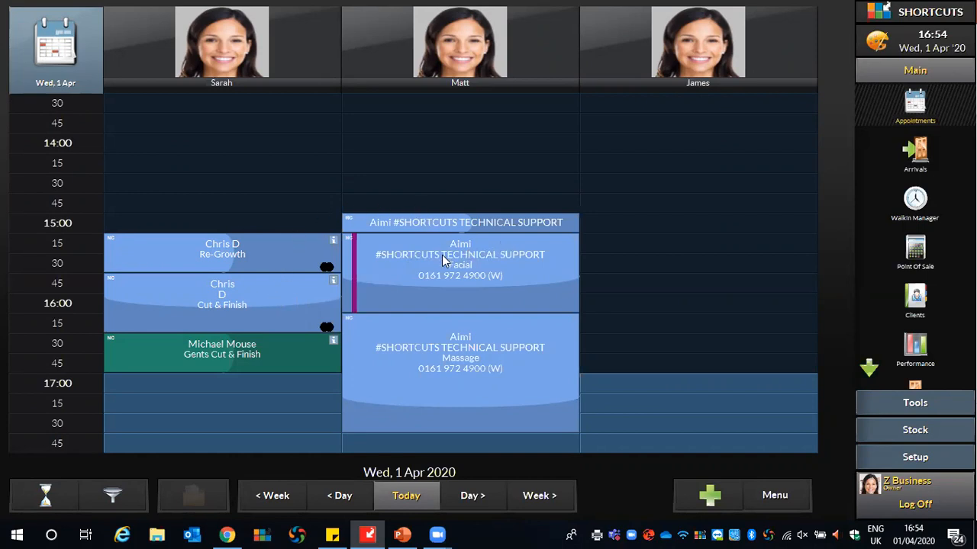
- Add the test client's Facial and Massage appointments to the Wedding Party group
right_click(512, 245)
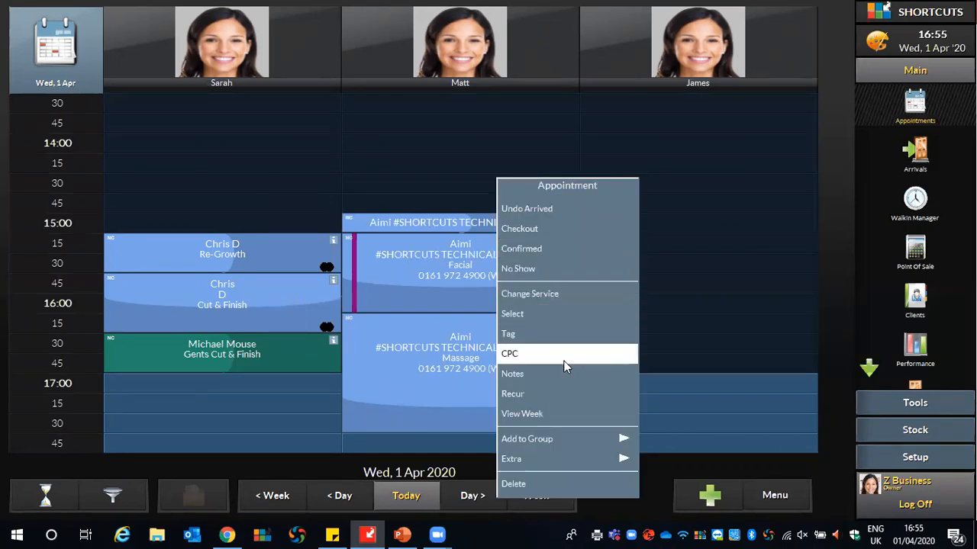
mouse_move(619, 440)
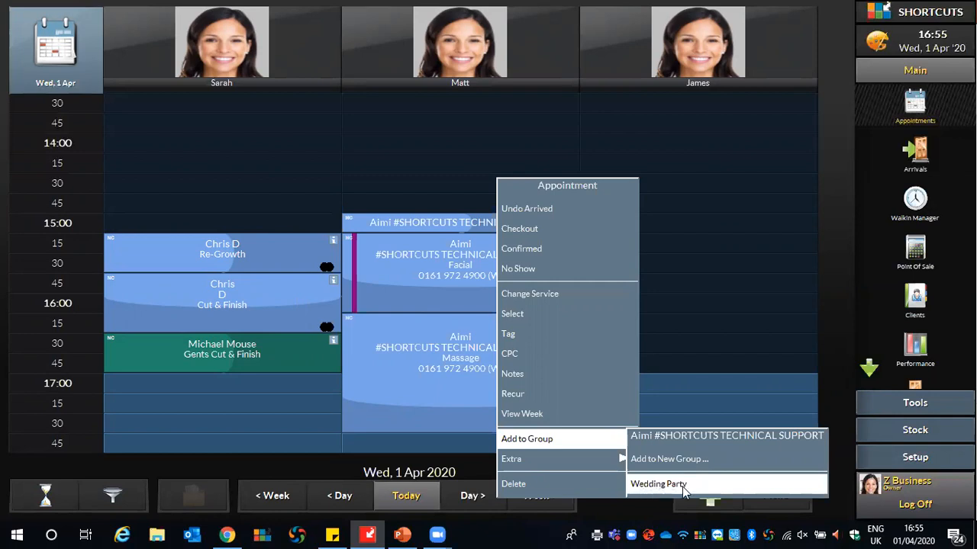
click(655, 487)
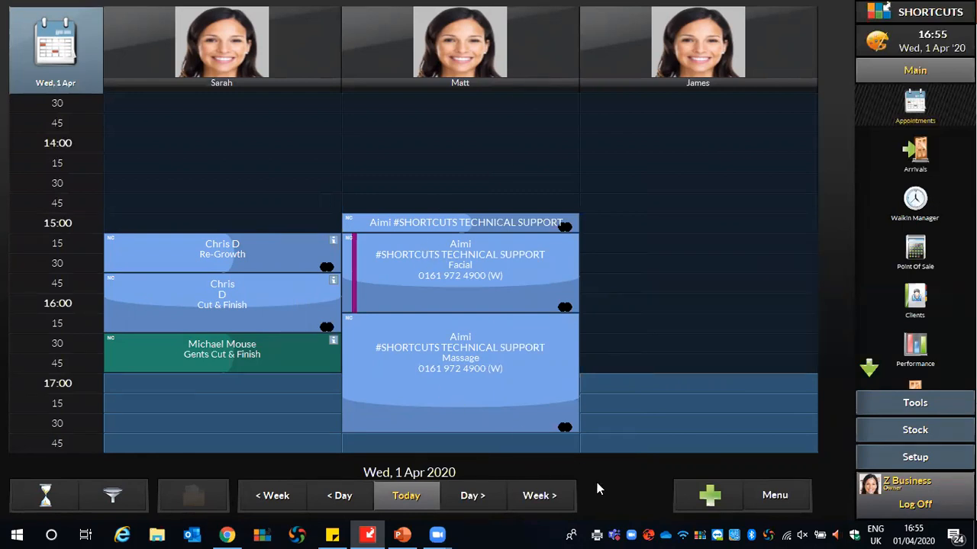
right_click(290, 255)
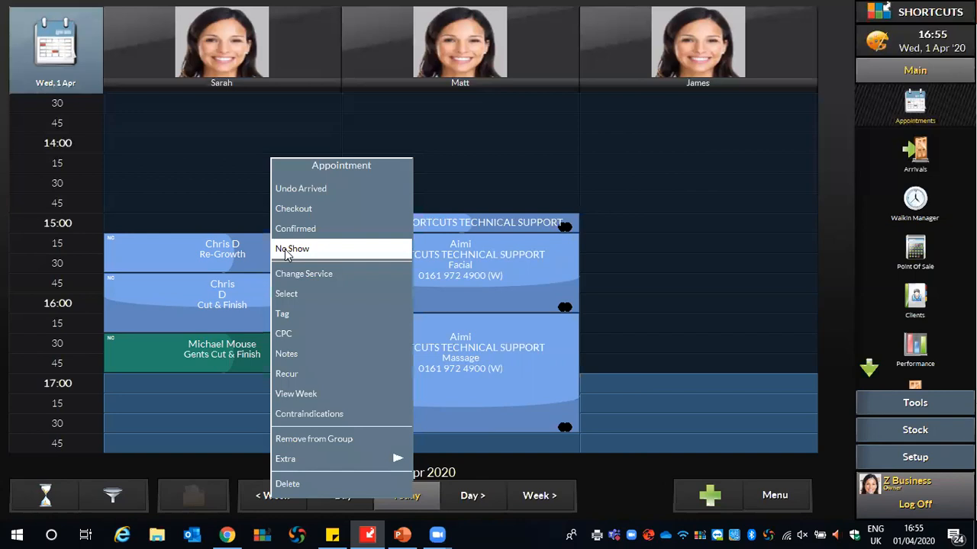
click(311, 211)
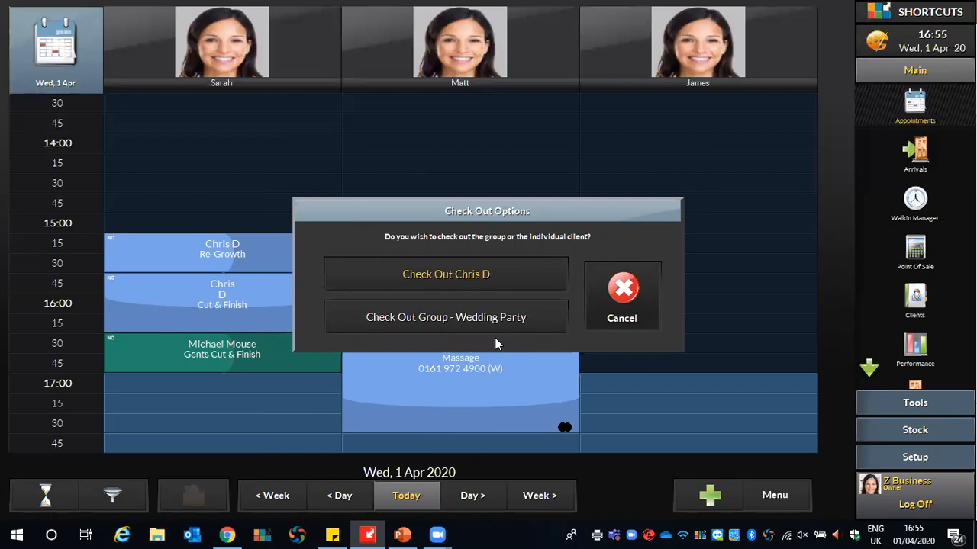
click(612, 305)
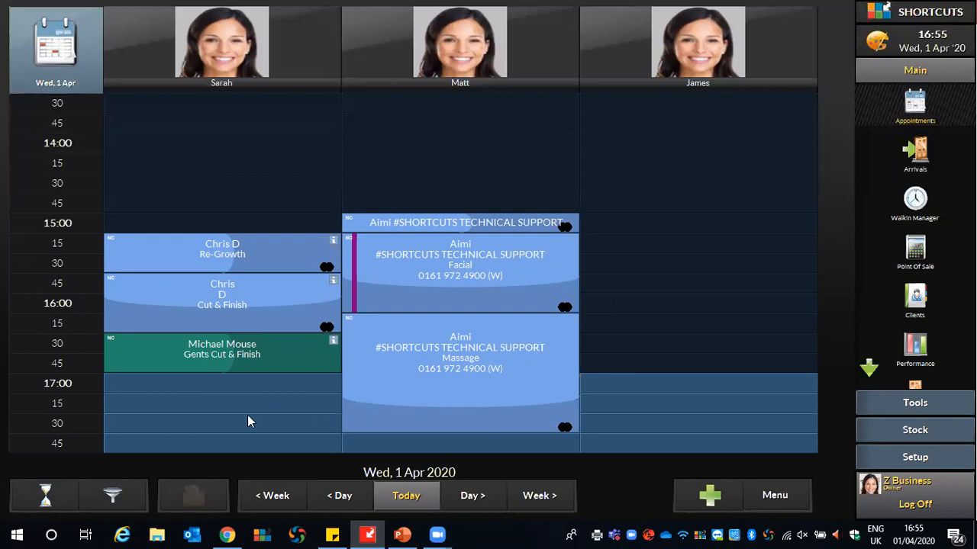
- Stretch the client's 16:30 Gents Cut & Finish to end at 17:30, then undo that change
drag(313, 373, 324, 405)
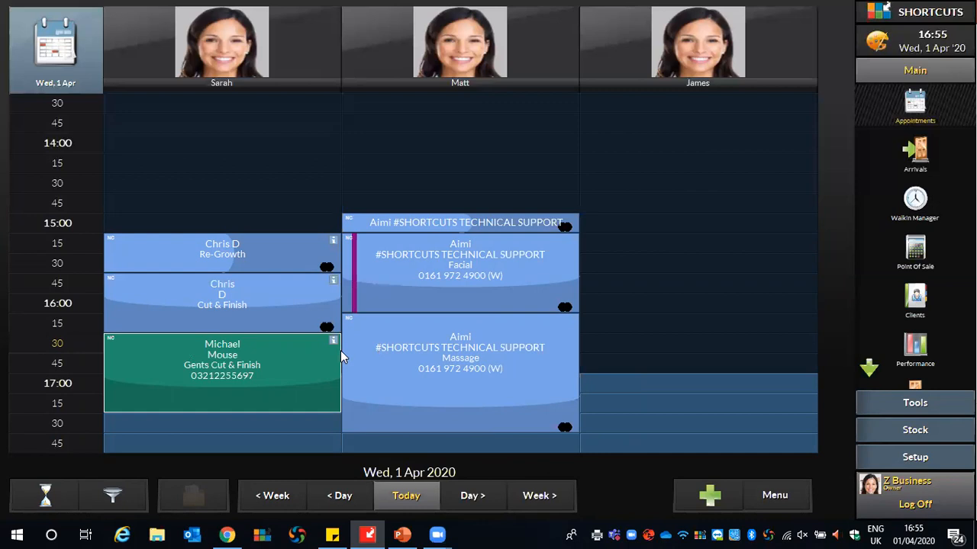
click(786, 504)
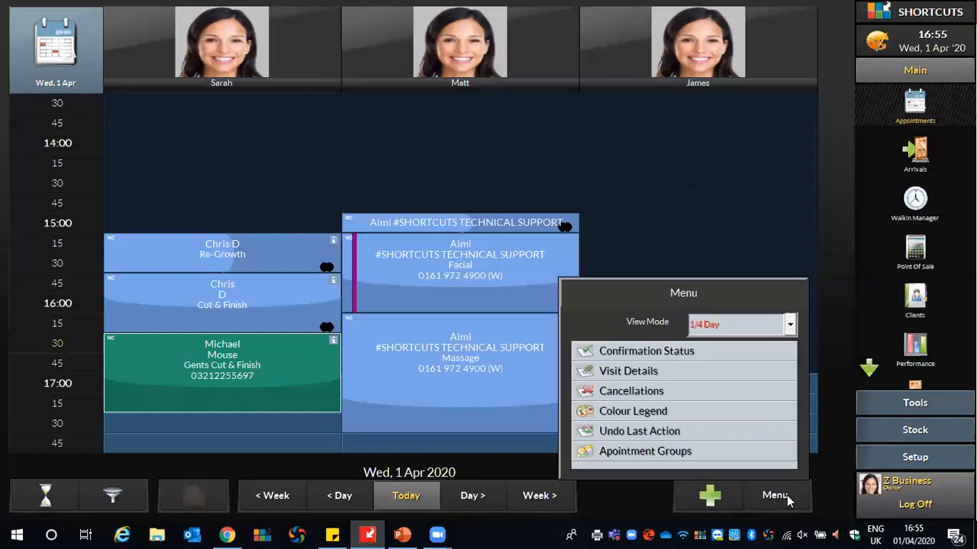
click(656, 431)
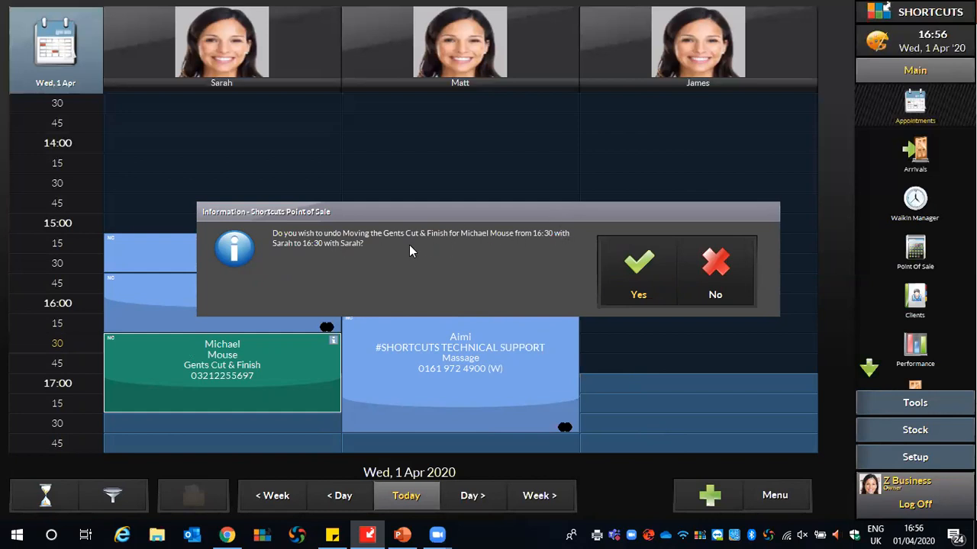
click(638, 267)
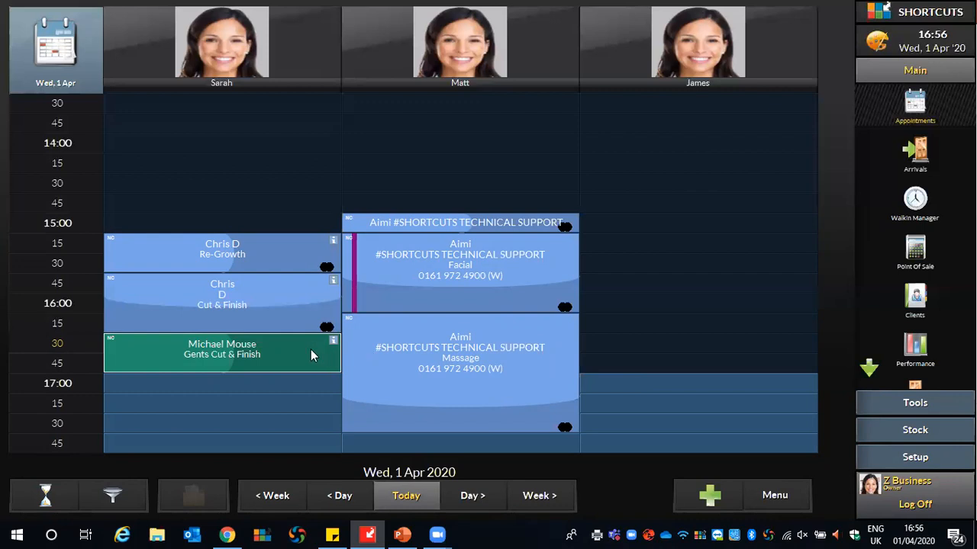
right_click(281, 355)
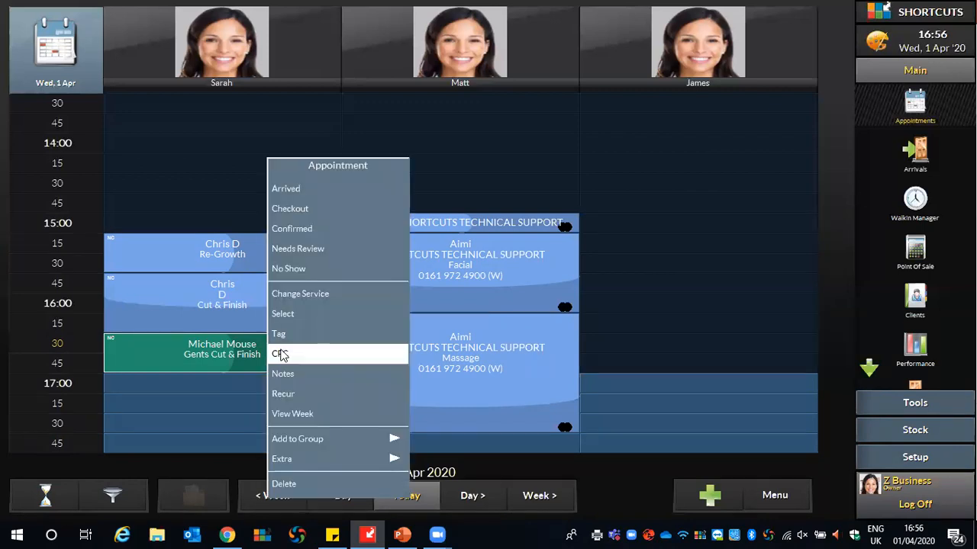
mouse_move(284, 461)
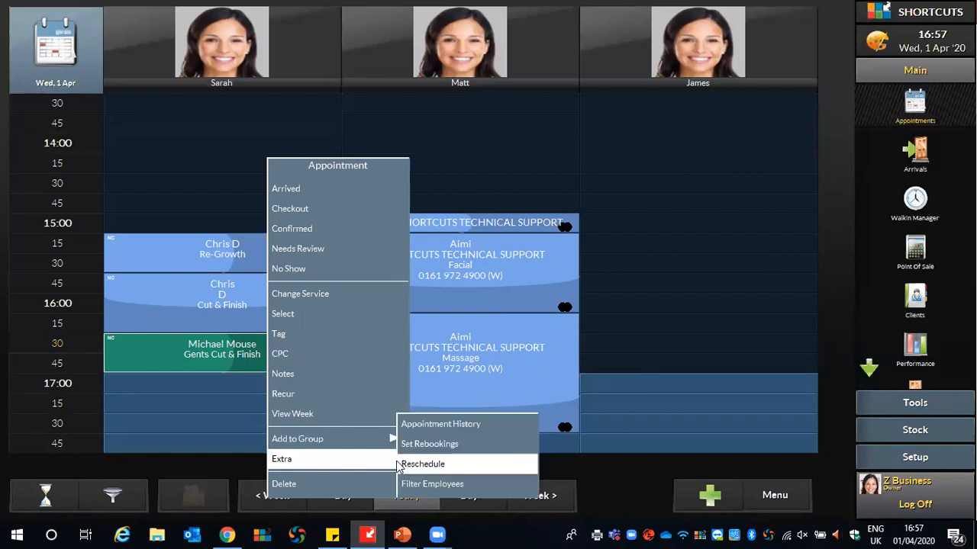
click(449, 426)
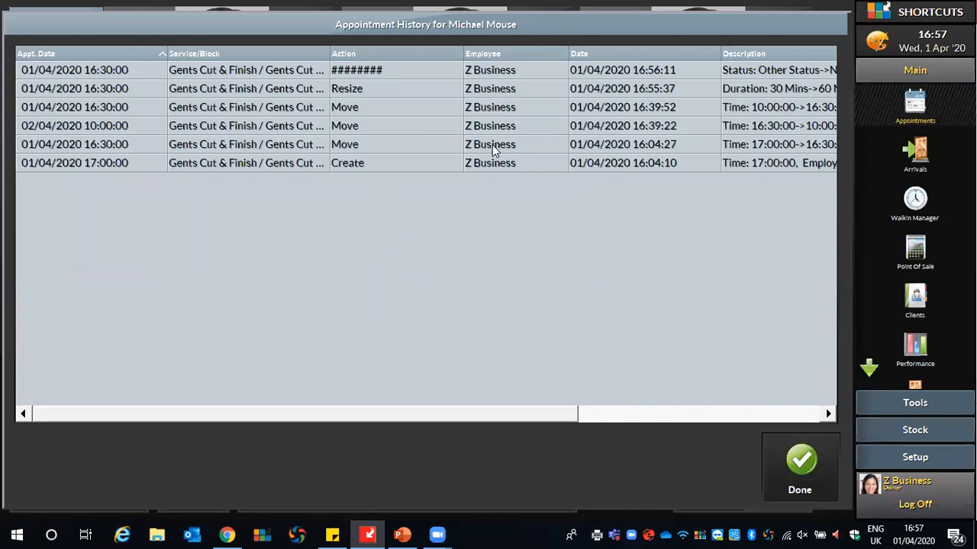
drag(436, 414, 545, 383)
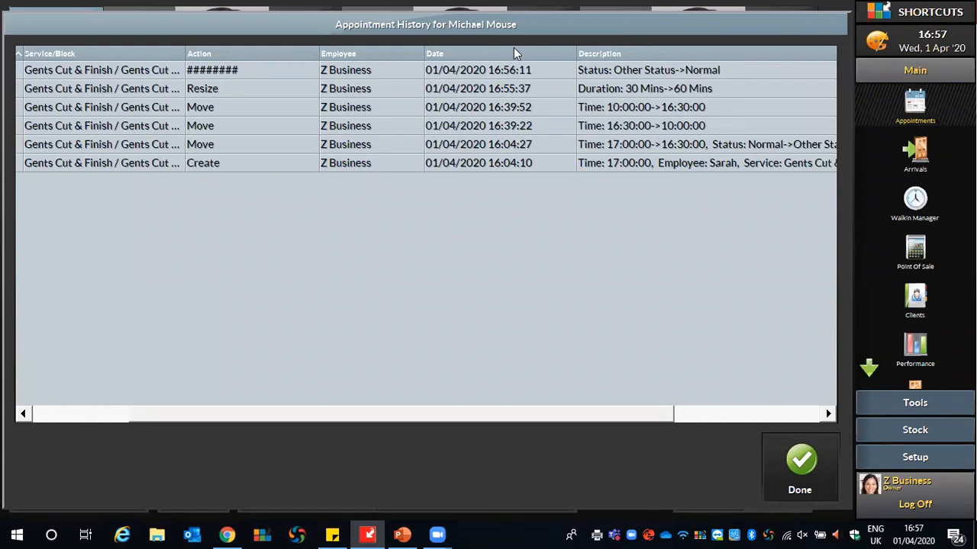
click(813, 466)
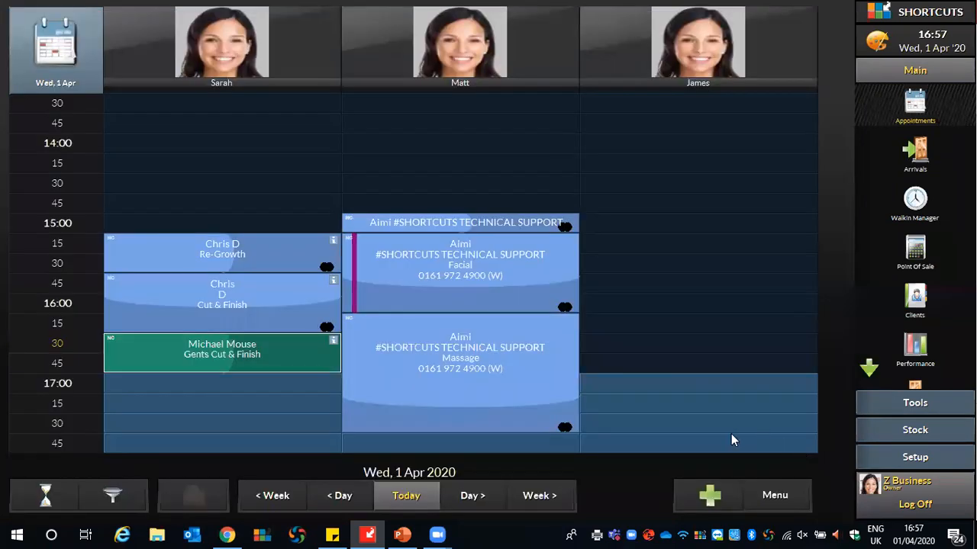